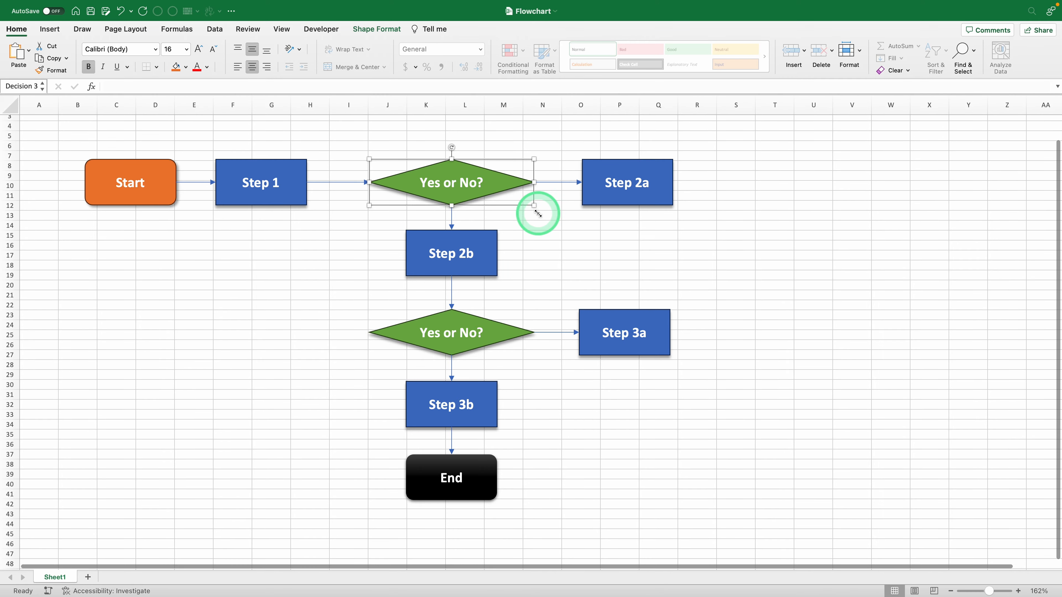
# - Deselect the finished flowchart's shape and add a new blank worksheet to the workbook
pyautogui.click(608, 231)
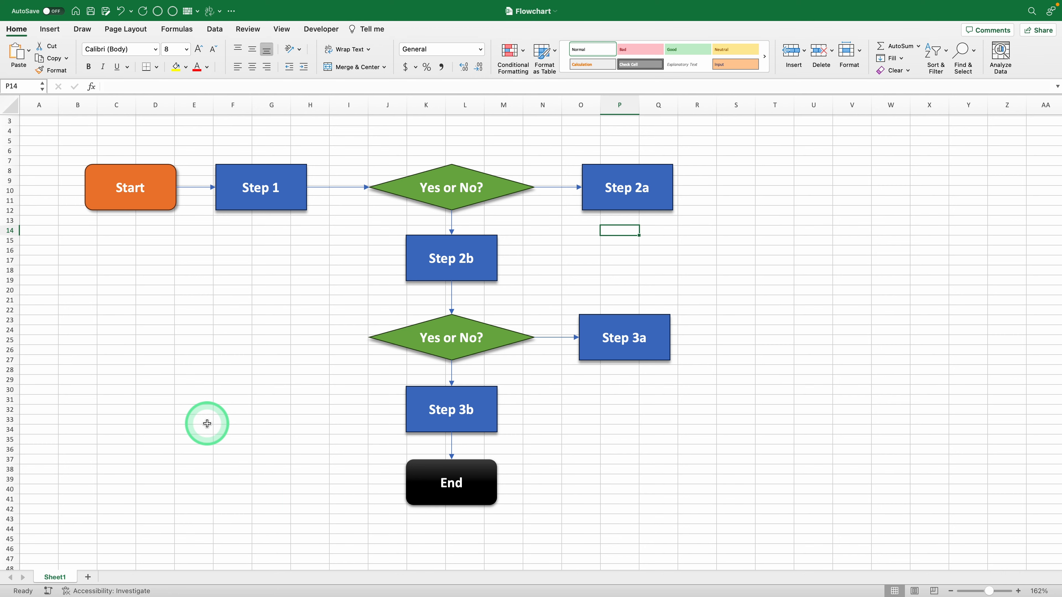
pyautogui.click(88, 577)
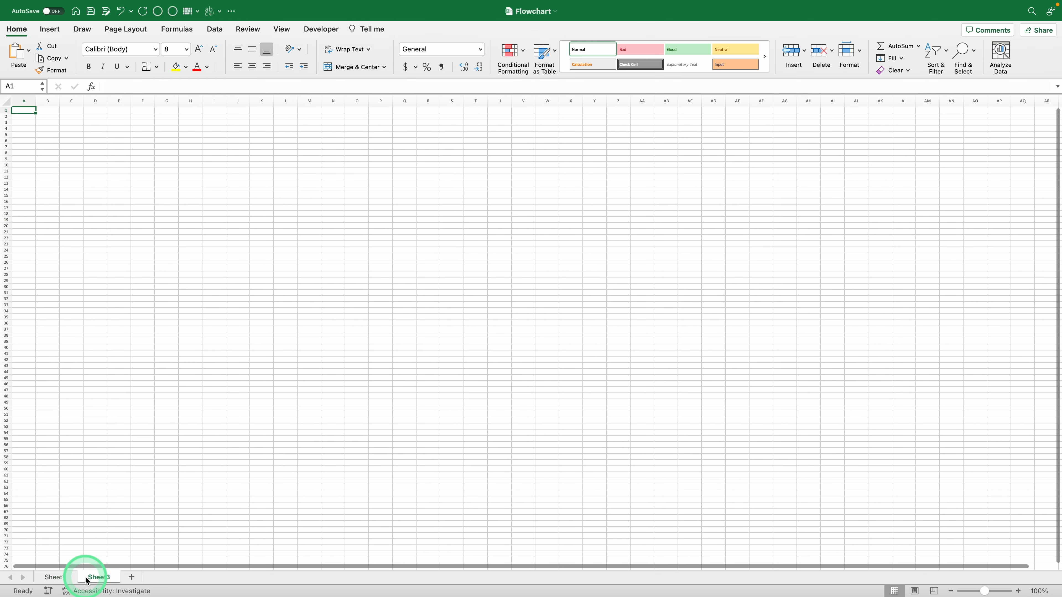
pyautogui.scroll(10, 96, 354)
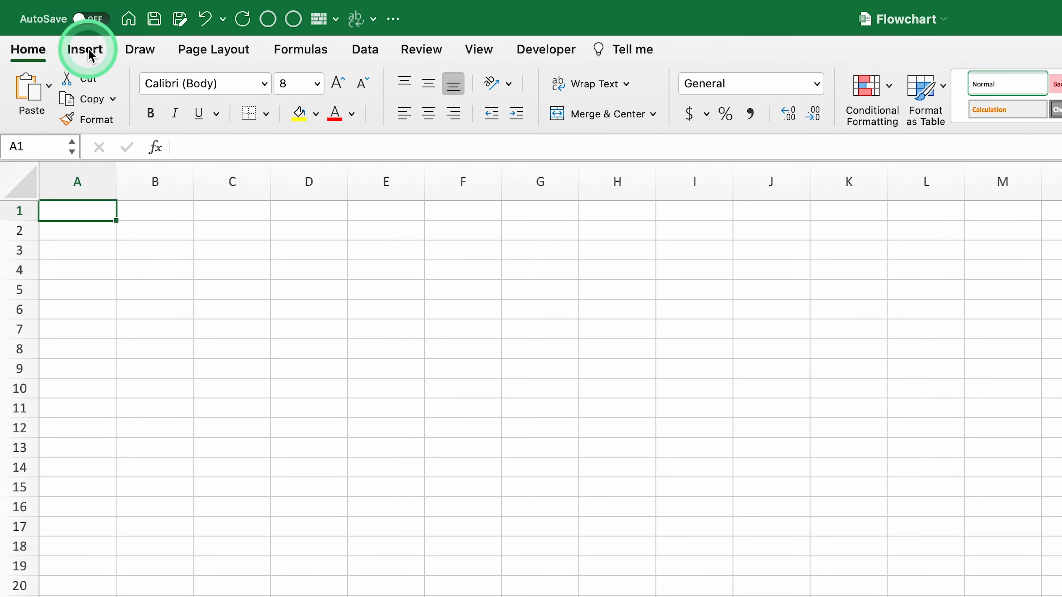
# - Draw a flowchart Alternate Process shape spanning about columns B to D and rows 6 to 9
pyautogui.click(85, 49)
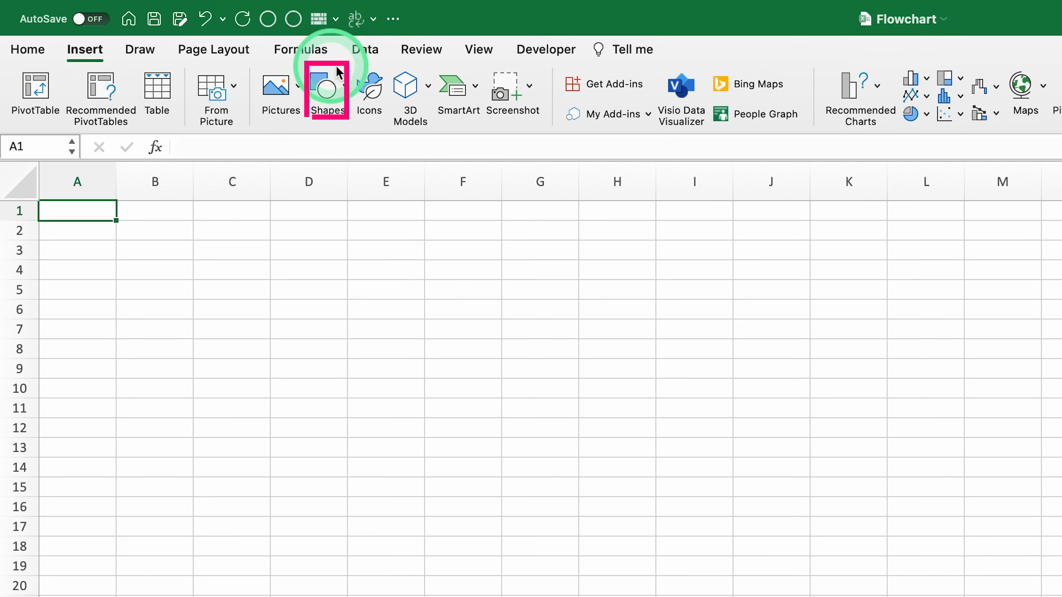
pyautogui.click(345, 97)
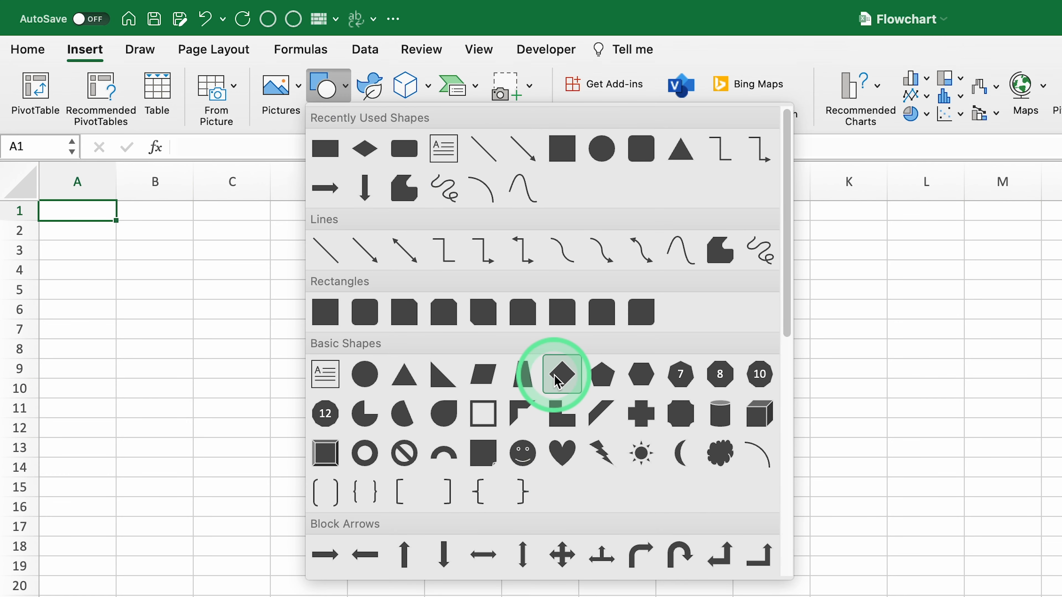
pyautogui.scroll(-10, 557, 381)
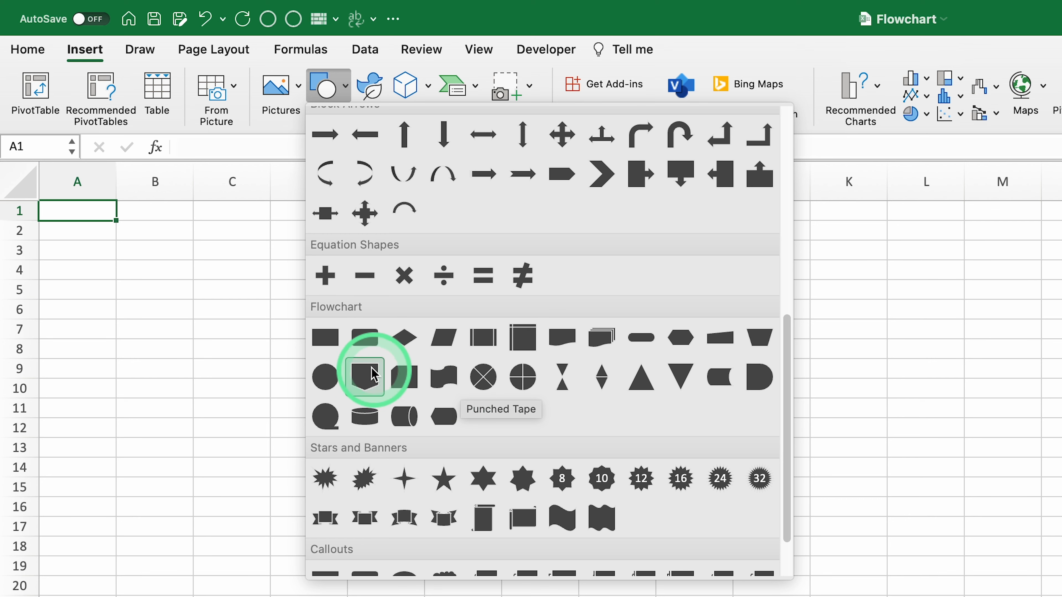
pyautogui.click(365, 337)
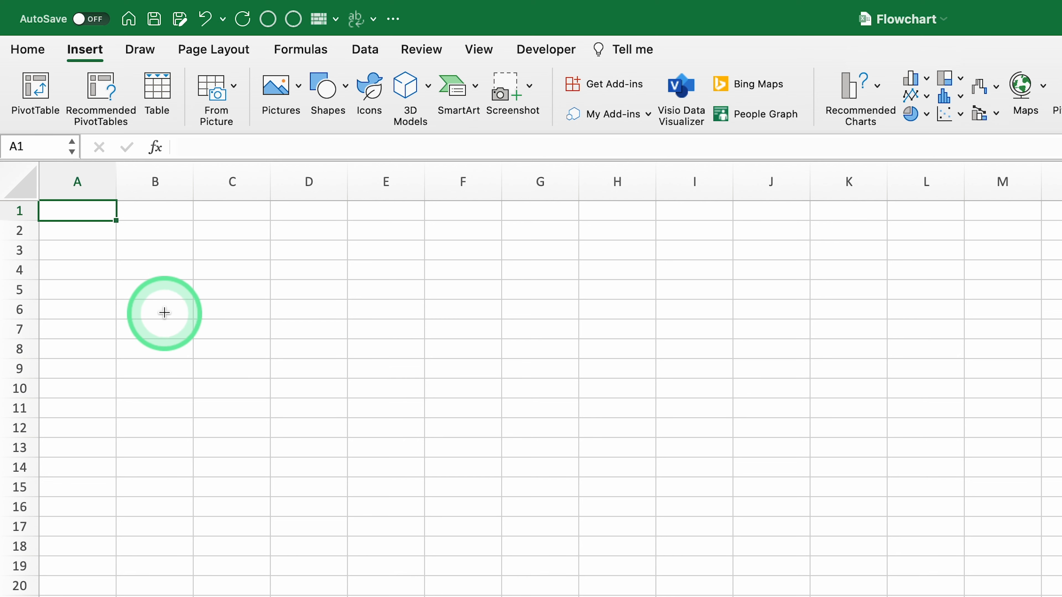
pyautogui.moveTo(157, 305); pyautogui.dragTo(321, 374)
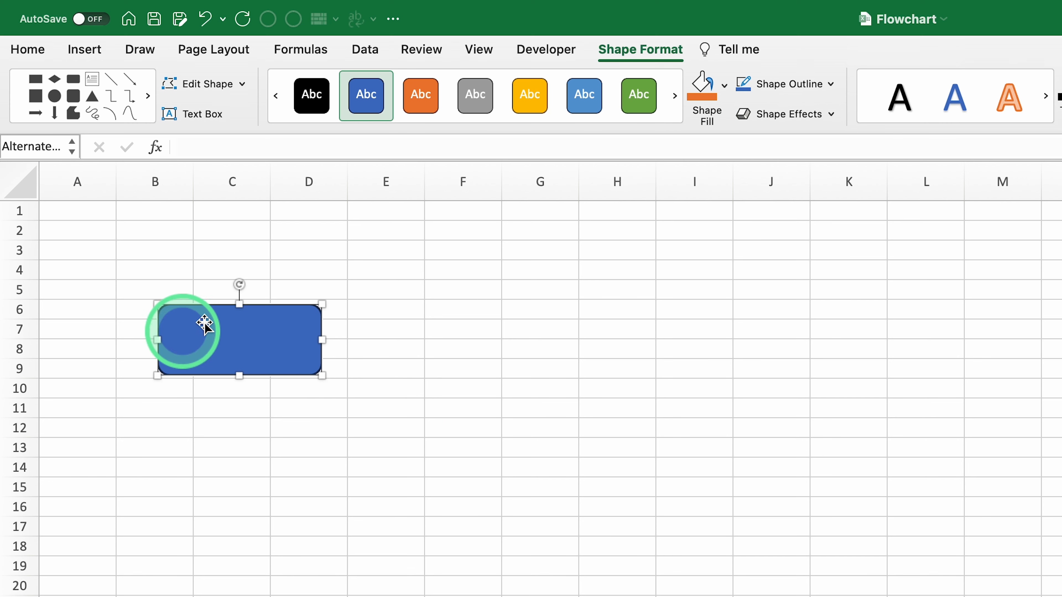
# - Add the text "Start" to the rounded flowchart shape and select the shape as a whole
pyautogui.rightClick(267, 354)
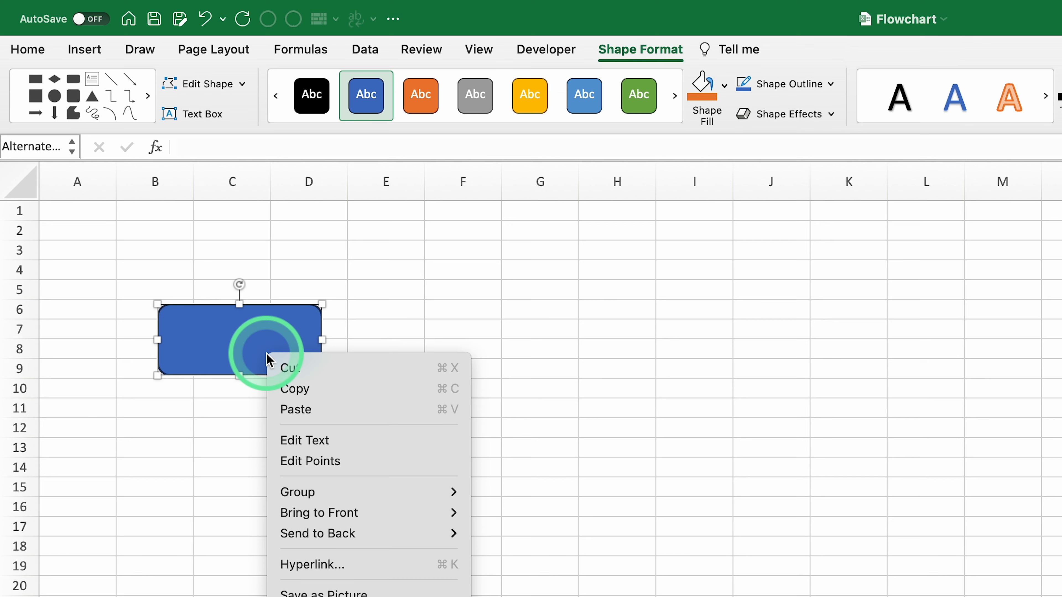
pyautogui.click(344, 439)
pyautogui.write('Start')
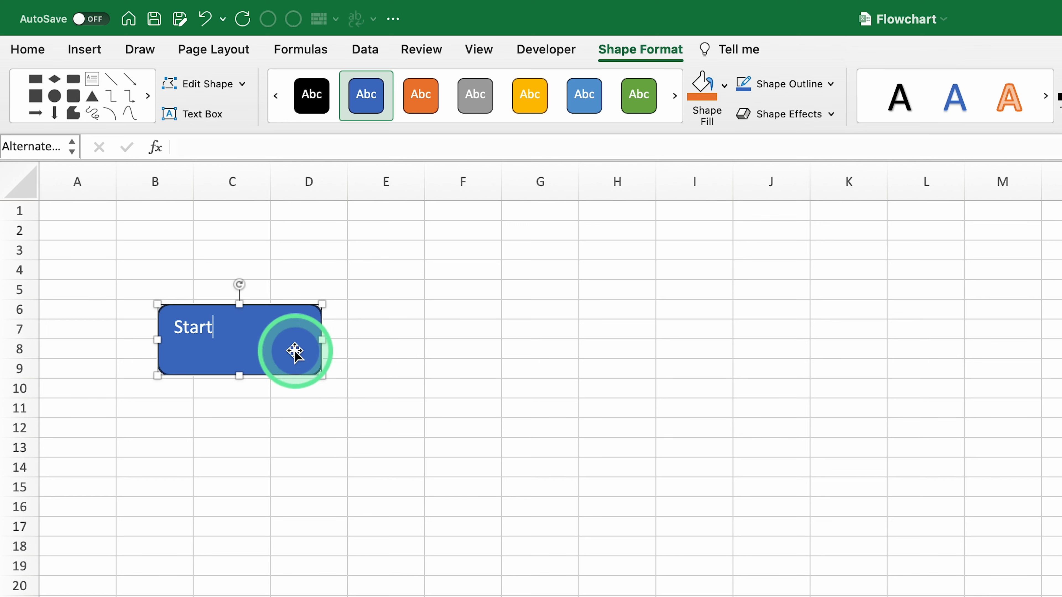
pyautogui.click(332, 365)
pyautogui.click(274, 349)
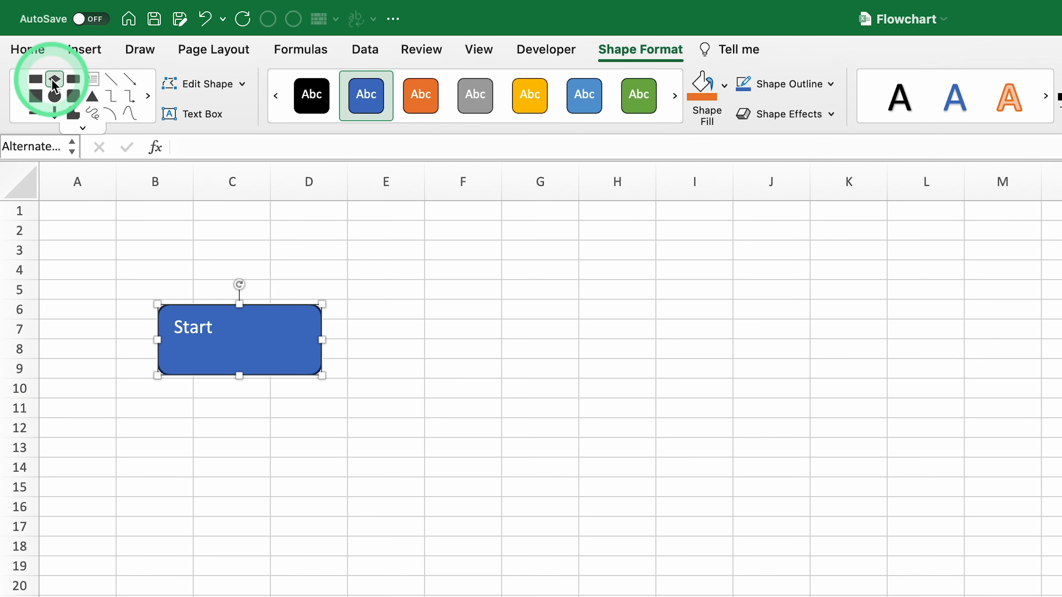
# - Format the Start shape's text as 12 pt bold, centred horizontally and aligned to the middle vertically
pyautogui.click(29, 49)
pyautogui.click(337, 83)
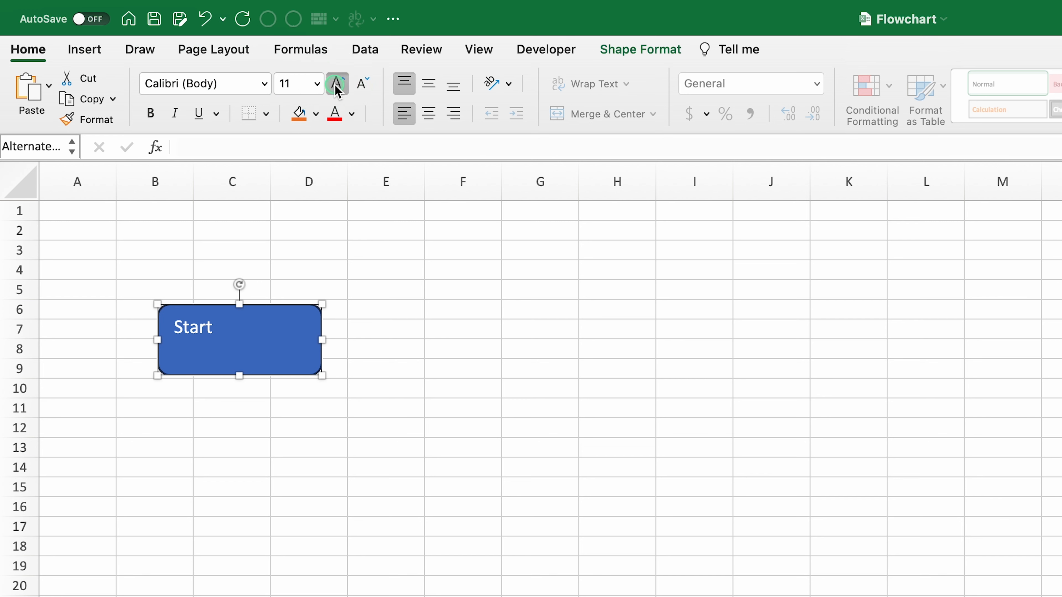
pyautogui.click(145, 133)
pyautogui.click(150, 113)
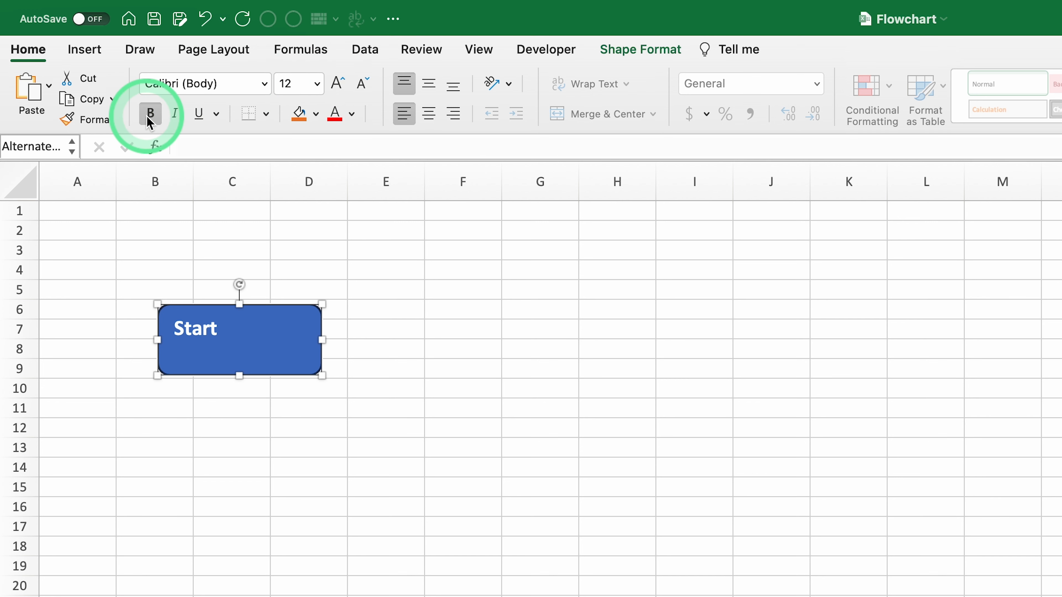
pyautogui.click(429, 83)
pyautogui.click(432, 119)
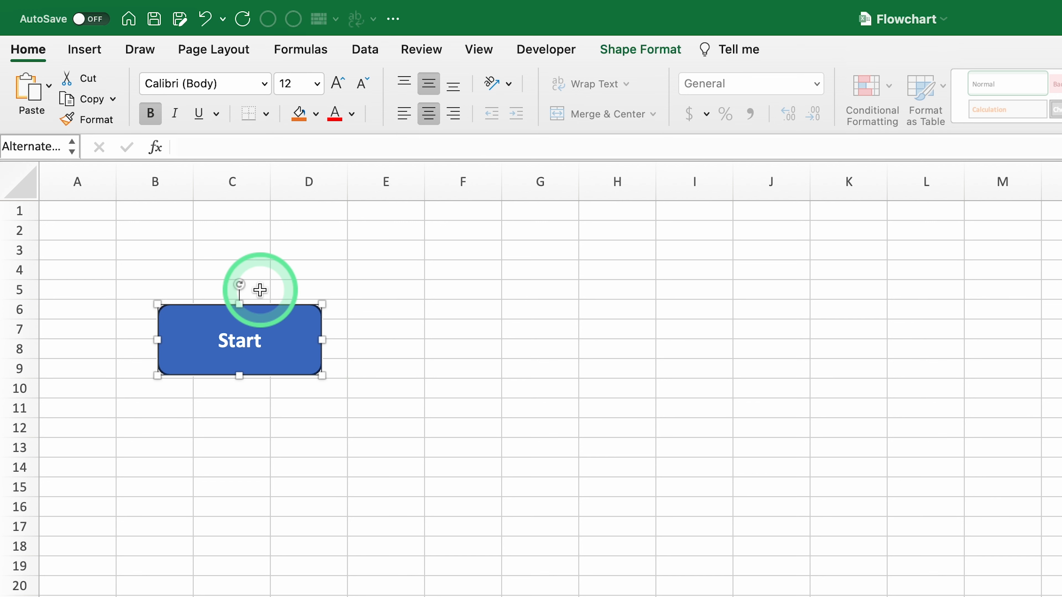
# - Draw a flowchart Process rectangle beside Start, about columns E to G and rows 6 to 9, with the text "Step1"
pyautogui.click(88, 51)
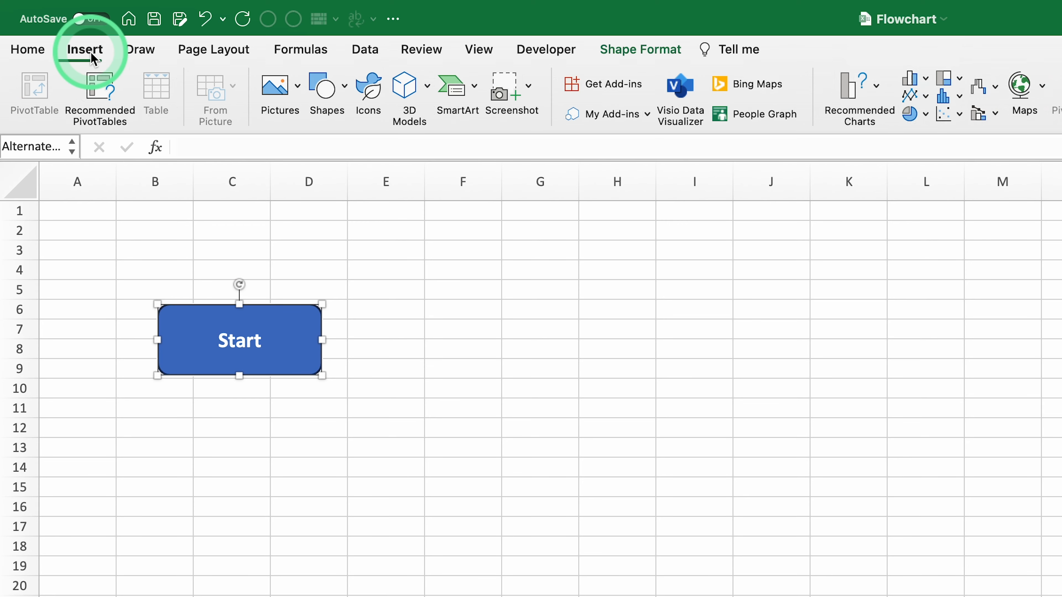
pyautogui.click(328, 88)
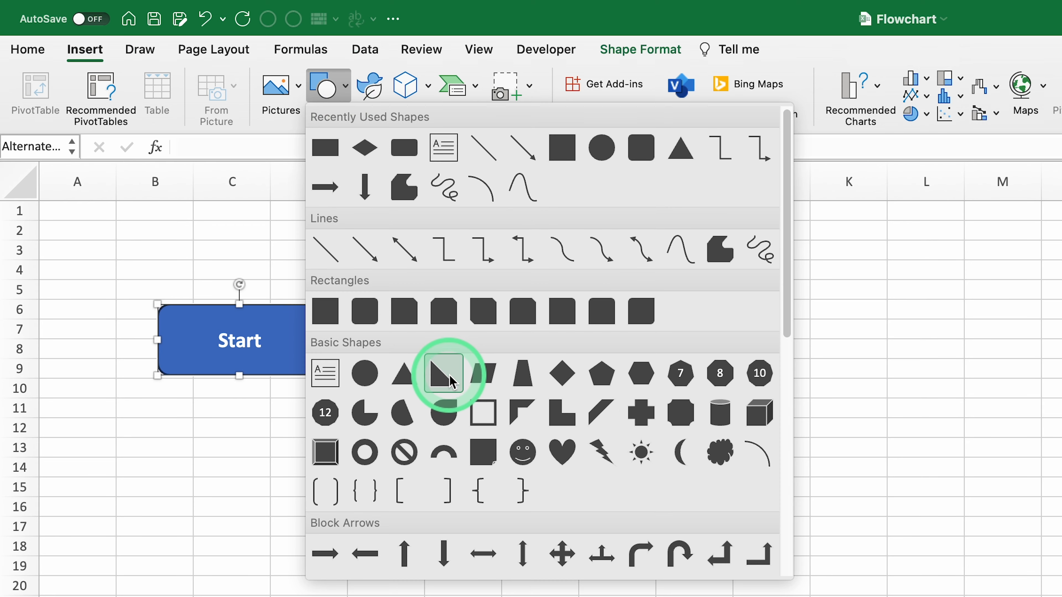
pyautogui.scroll(-10, 449, 381)
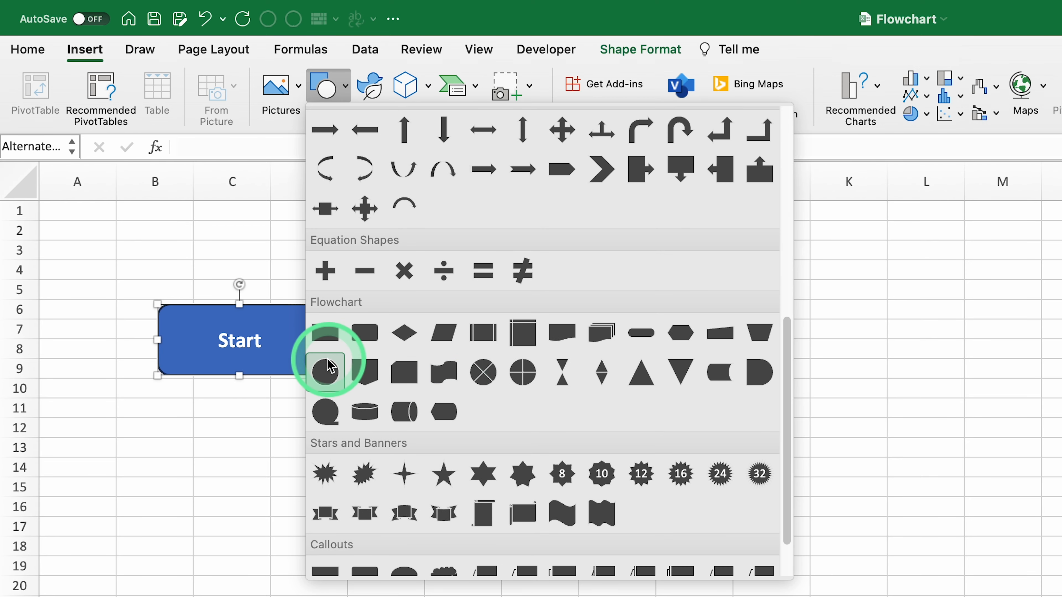
pyautogui.click(336, 340)
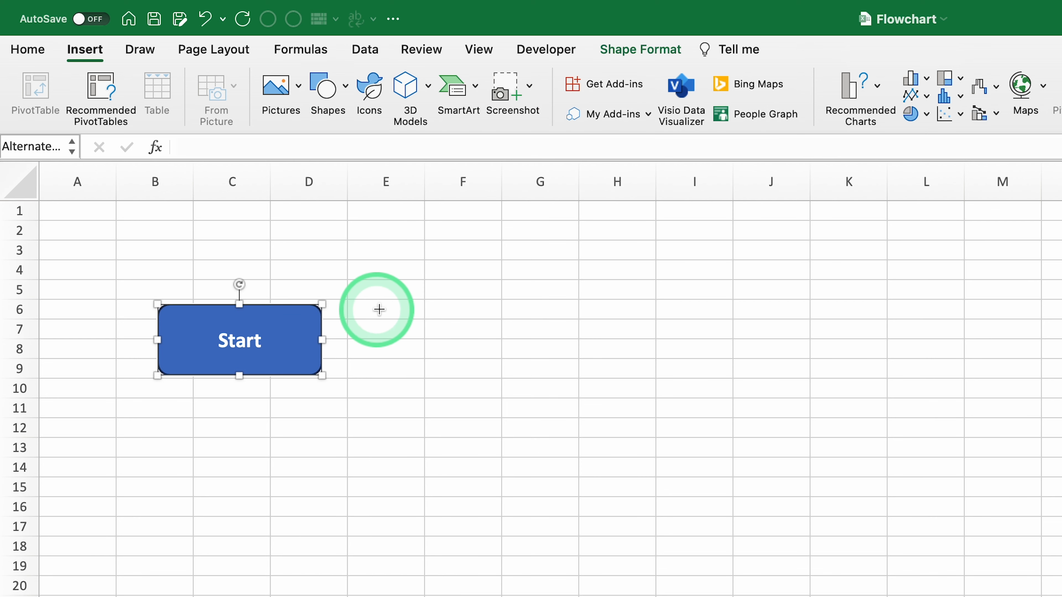
pyautogui.moveTo(395, 301); pyautogui.dragTo(580, 379)
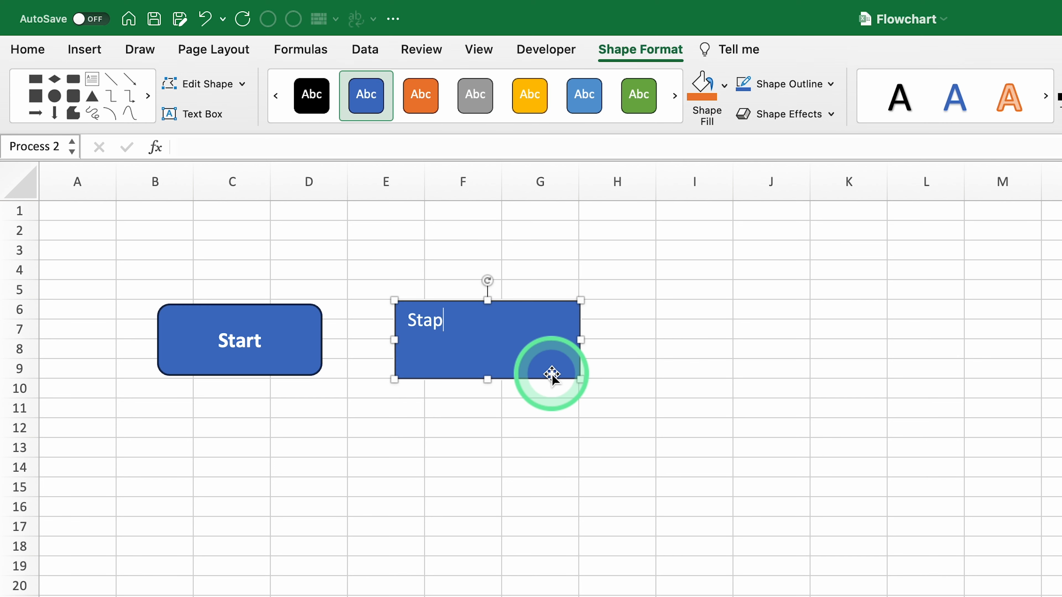
pyautogui.click(475, 521)
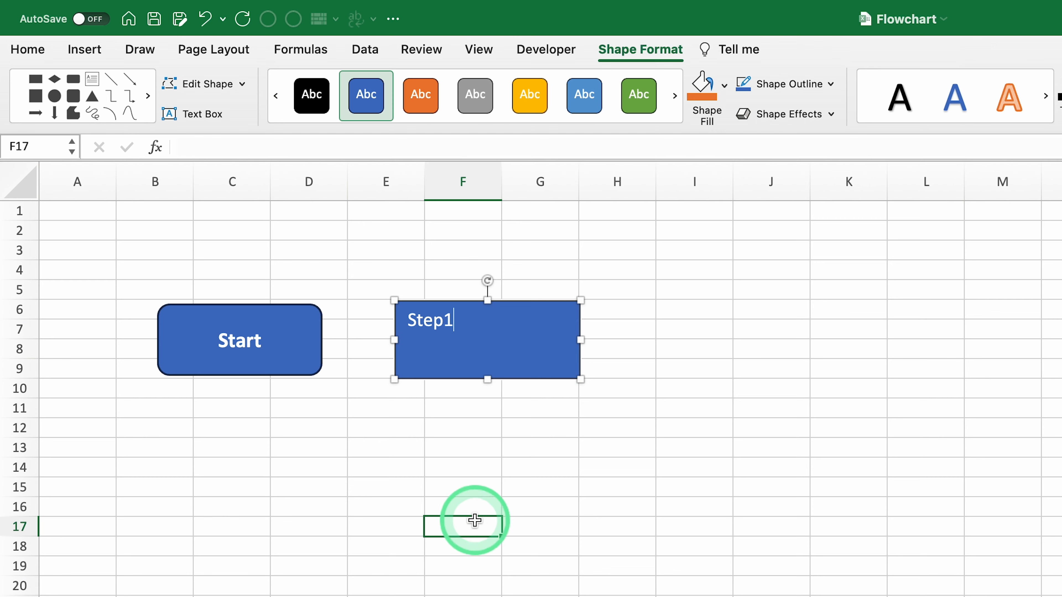
# - Copy the Start shape's formatting onto the Step1 rectangle
pyautogui.click(379, 444)
pyautogui.click(276, 355)
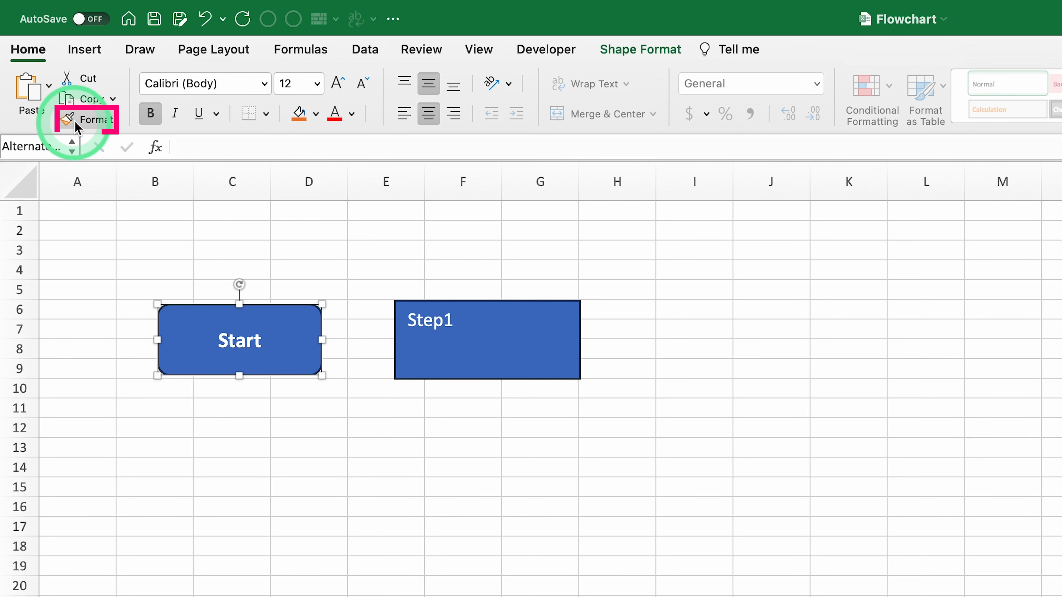
pyautogui.click(90, 119)
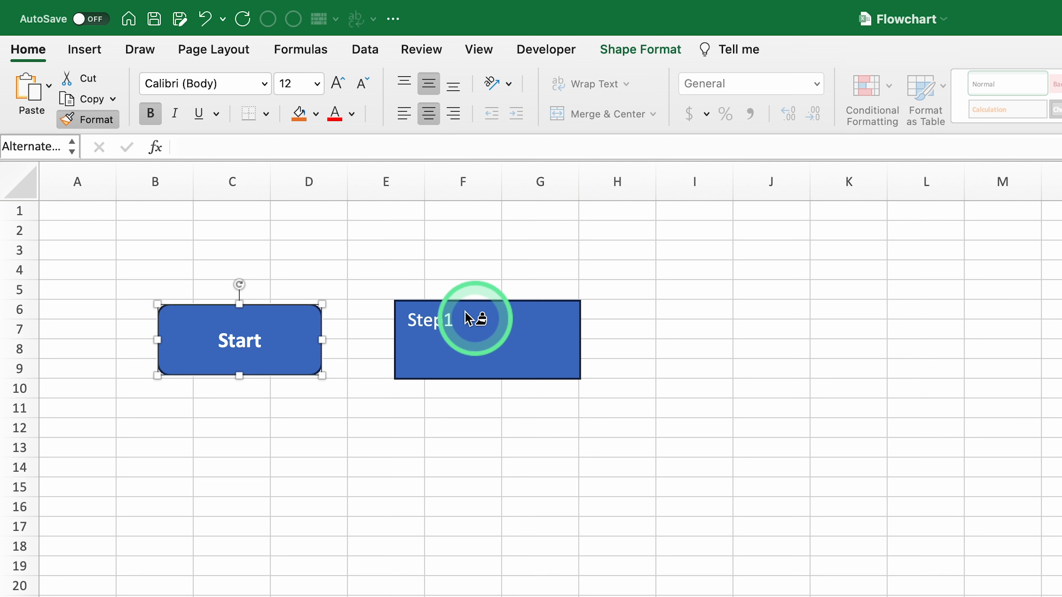
pyautogui.click(486, 328)
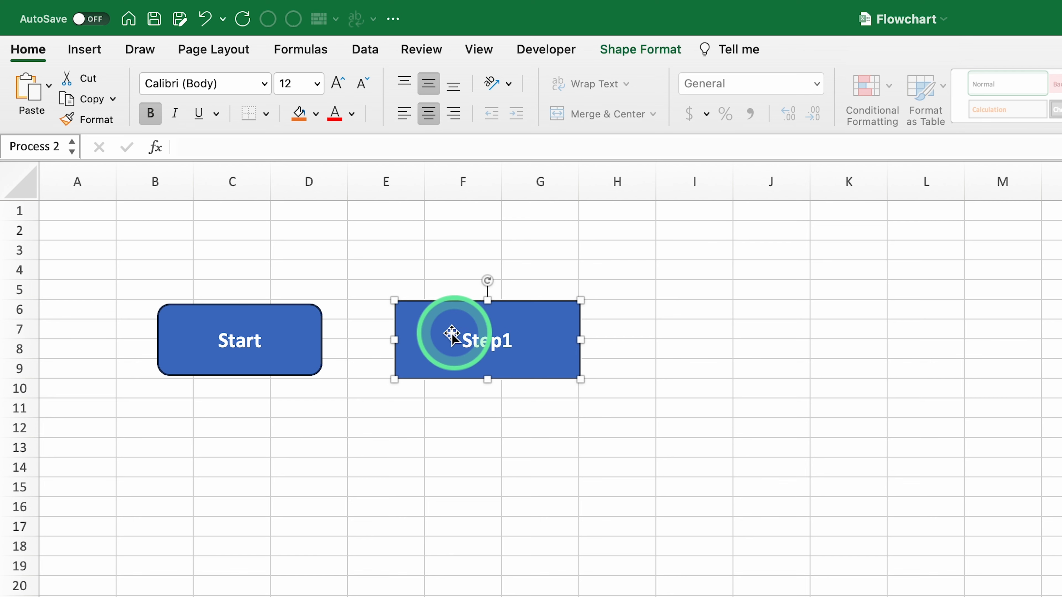
# - Connect Start's right side to Step1's left side with a straight arrow, and shift Step1 slightly up and to the left
pyautogui.click(82, 58)
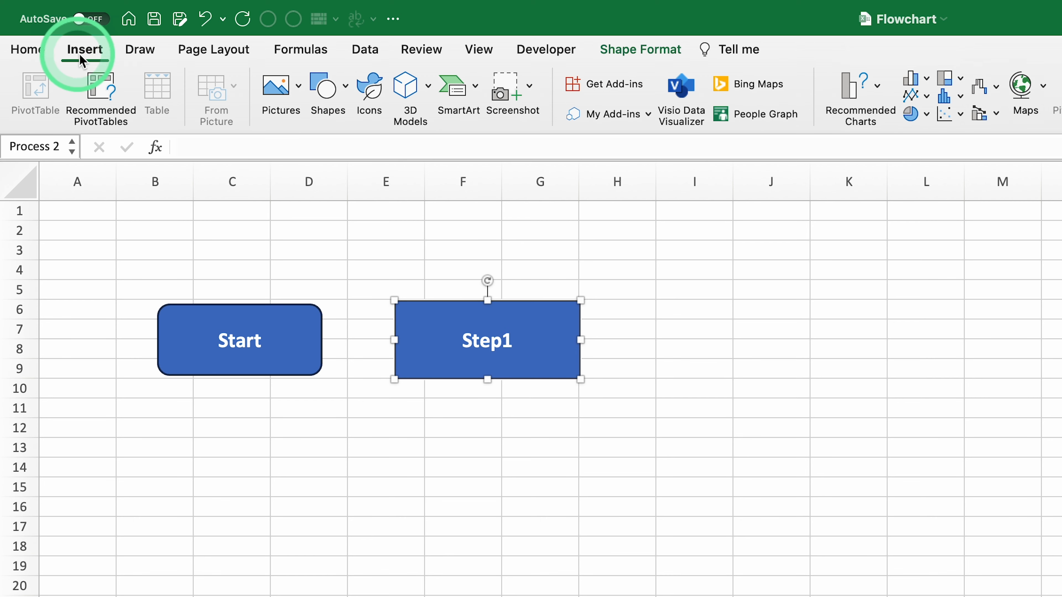
pyautogui.click(324, 85)
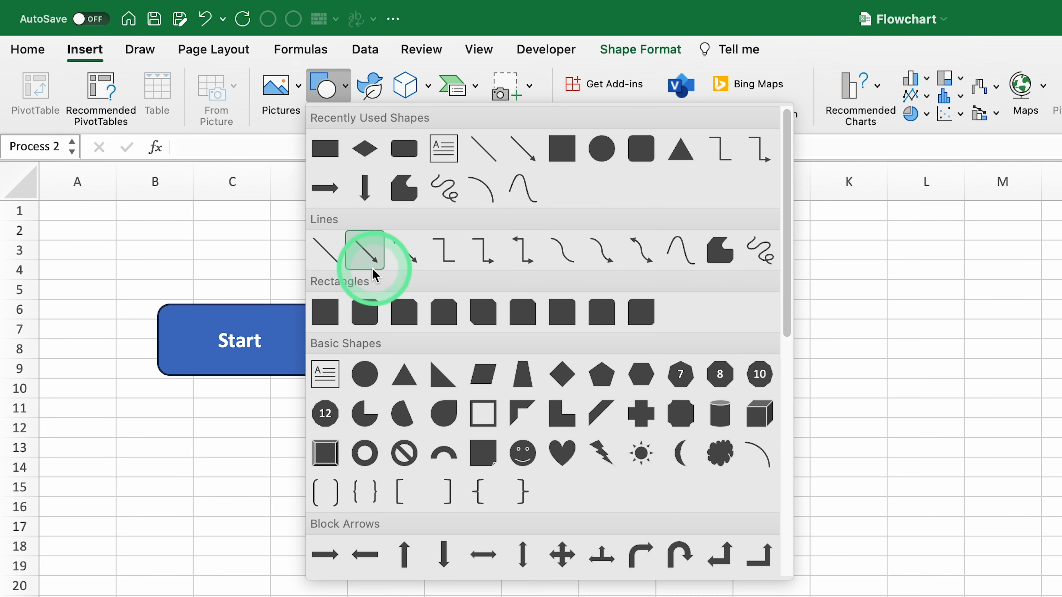
pyautogui.click(365, 251)
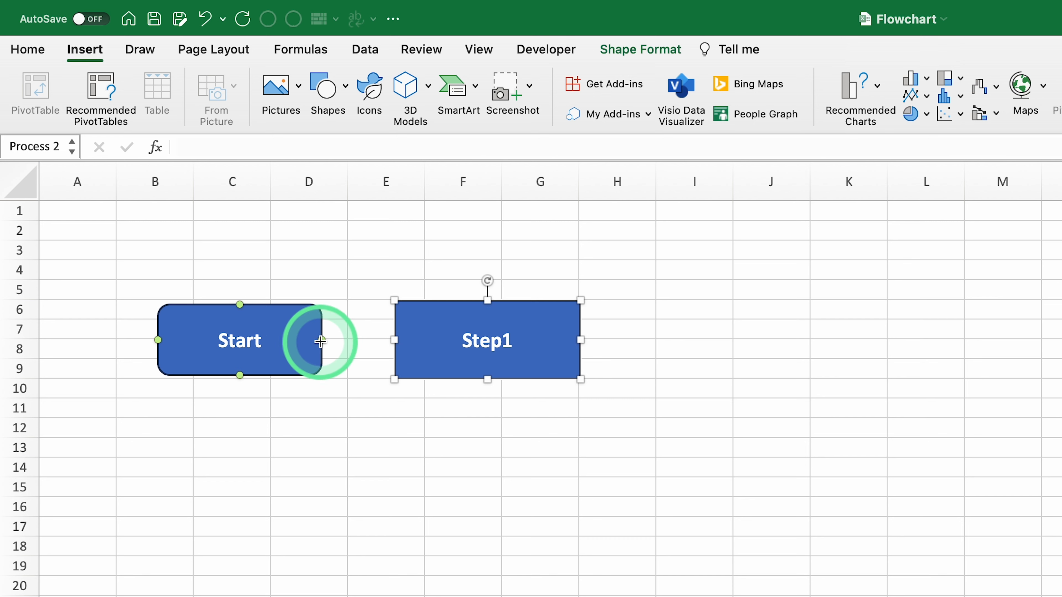
pyautogui.moveTo(322, 340); pyautogui.dragTo(397, 337)
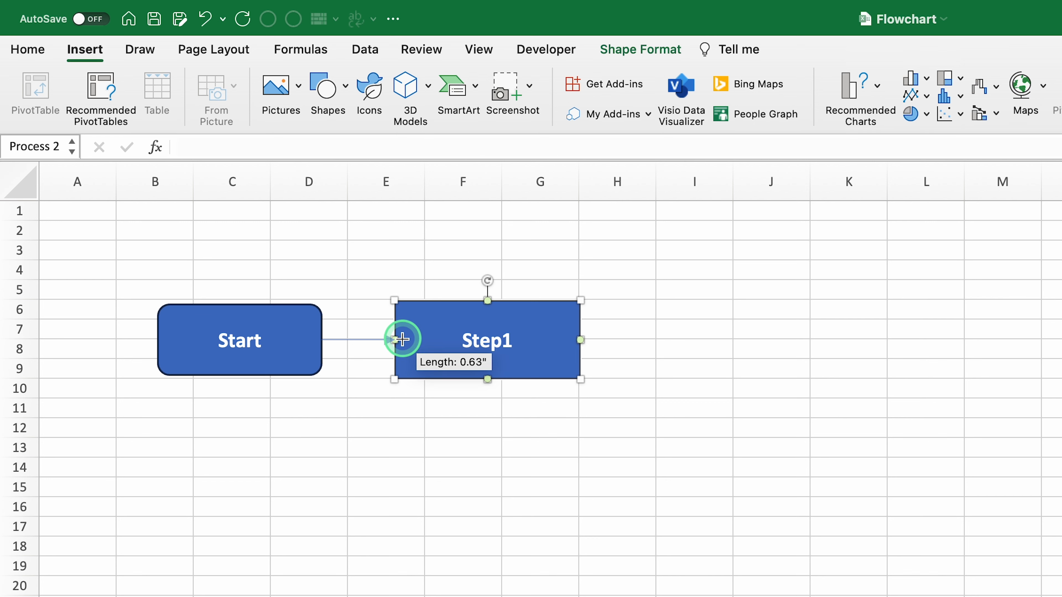
pyautogui.moveTo(403, 341); pyautogui.dragTo(399, 339)
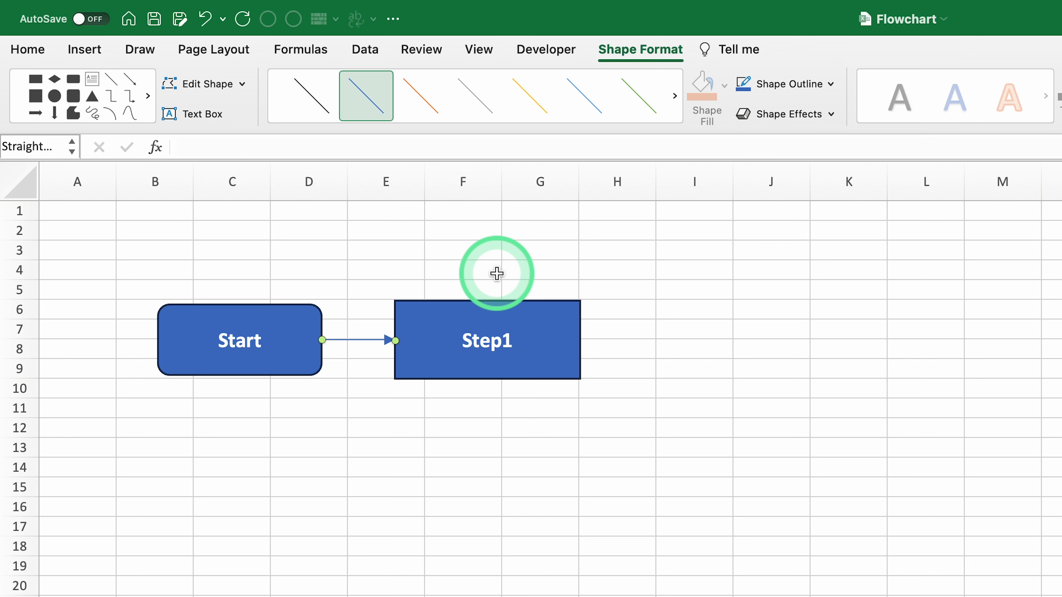
pyautogui.click(493, 309)
pyautogui.moveTo(517, 312)
pyautogui.mouseDown()
pyautogui.moveTo(521, 415)
pyautogui.moveTo(508, 312)
pyautogui.moveTo(491, 315)
pyautogui.moveTo(497, 307)
pyautogui.mouseUp()
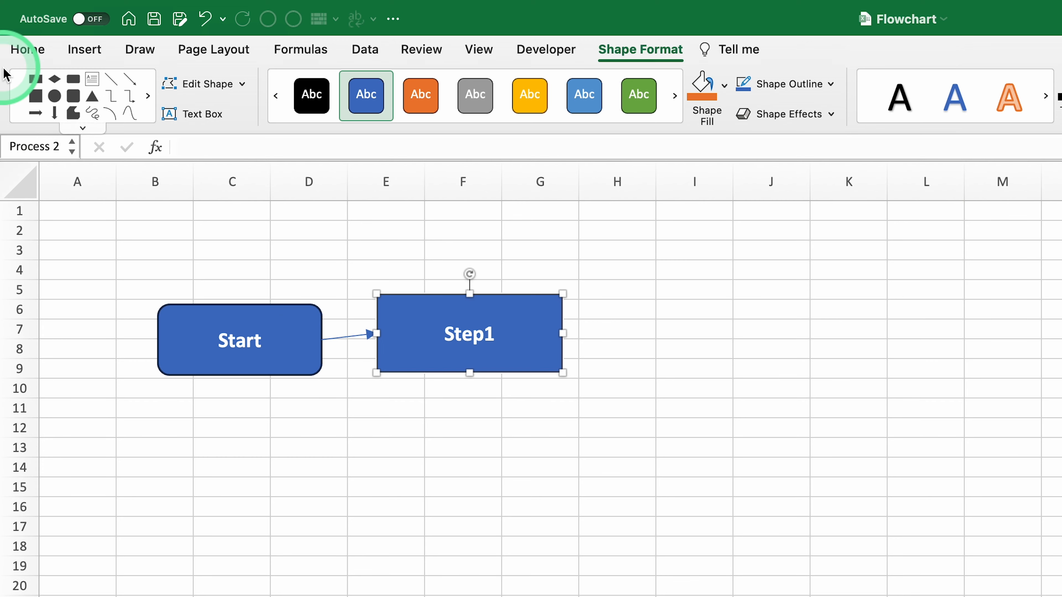
# - Draw a flowchart Decision diamond beyond Step1, about columns H to L and rows 6 to 10, with the text "Yes or No?"
pyautogui.click(104, 51)
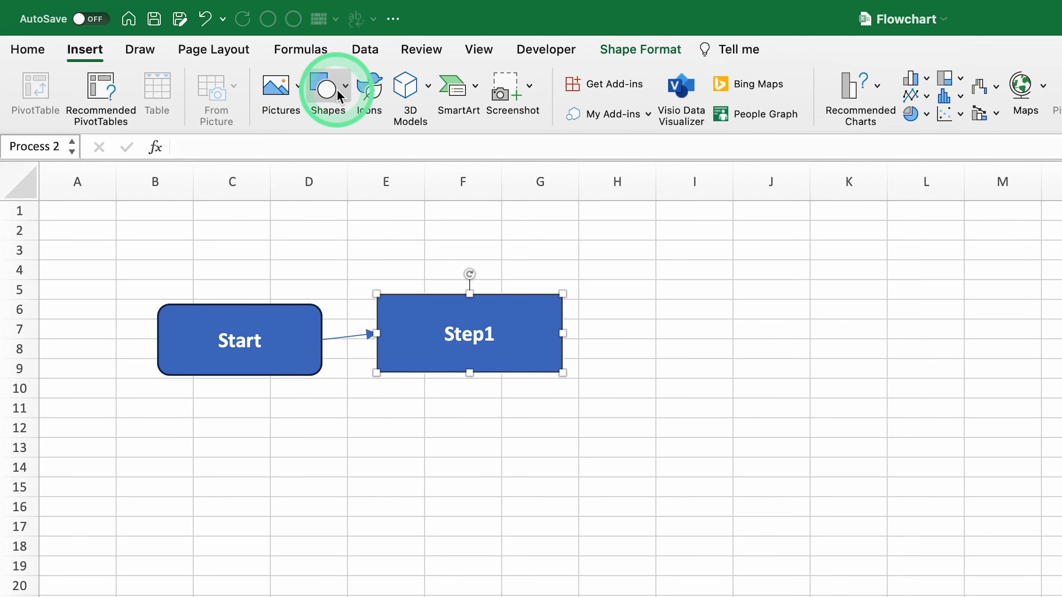
pyautogui.click(328, 98)
pyautogui.scroll(-5, 431, 320)
pyautogui.scroll(-4, 430, 320)
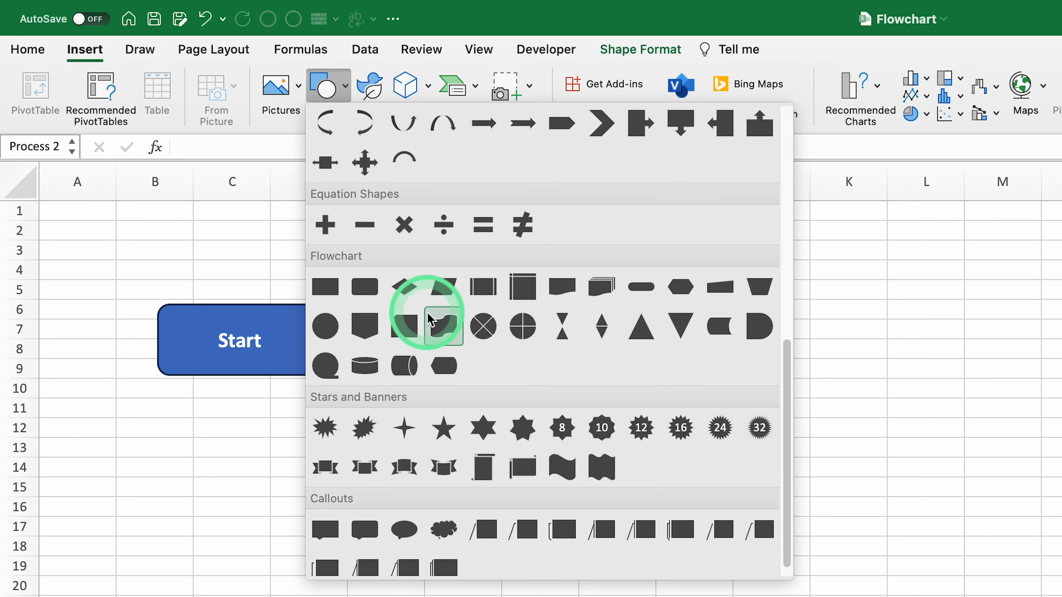
pyautogui.click(403, 283)
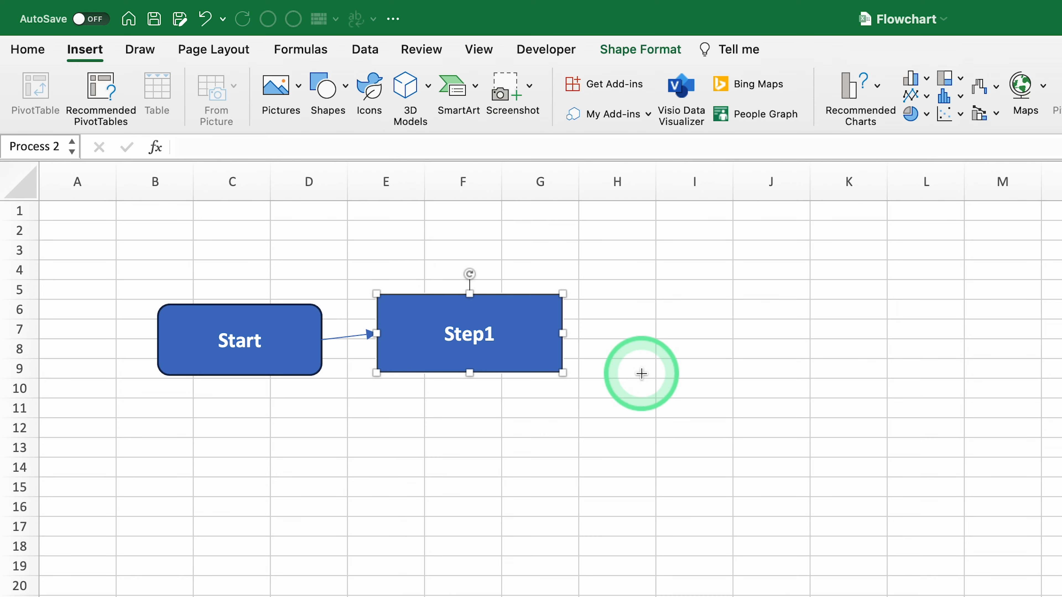
pyautogui.moveTo(634, 309); pyautogui.dragTo(940, 386)
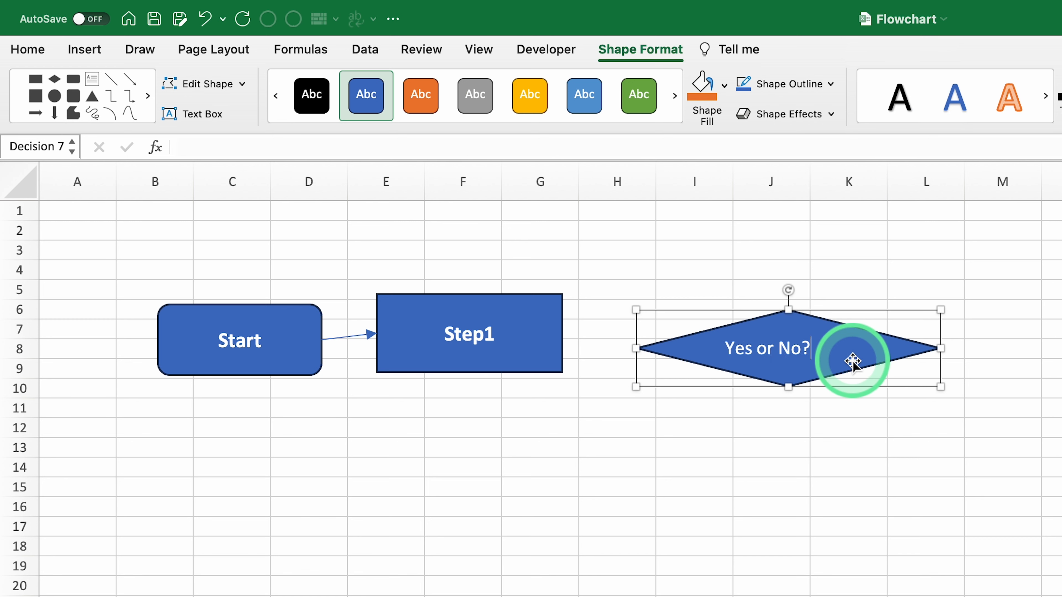
# - Copy the Step1 shape's formatting onto the "Yes or No?" diamond
pyautogui.click(518, 330)
pyautogui.click(33, 61)
pyautogui.click(94, 119)
pyautogui.click(780, 336)
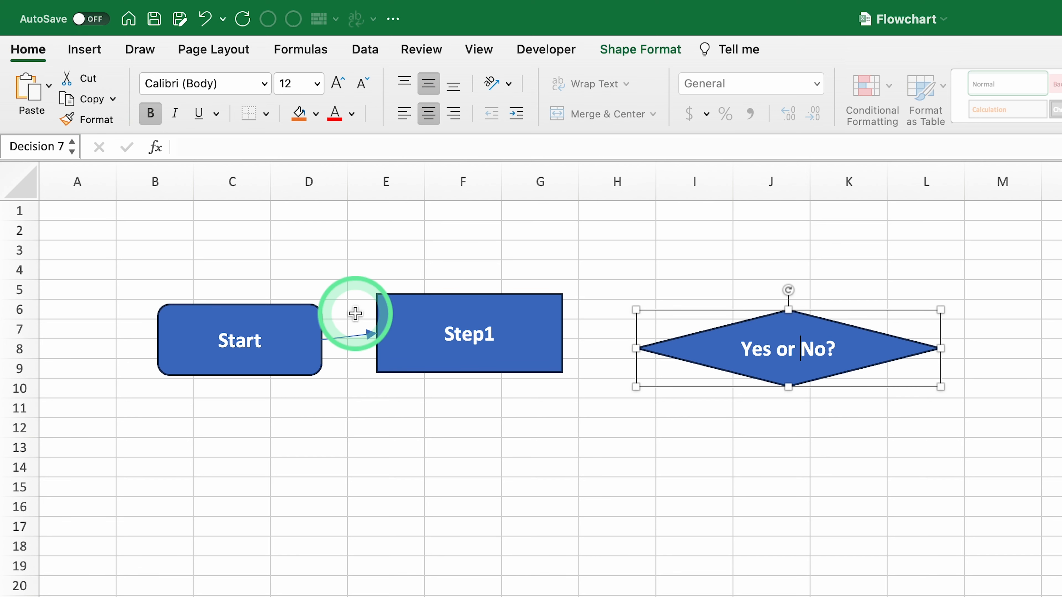
# - Copy the Start–Step1 arrow to connect Step1's right side to the decision diamond's left corner, and move the diamond slightly up
pyautogui.click(353, 337)
pyautogui.moveTo(361, 357); pyautogui.dragTo(564, 332)
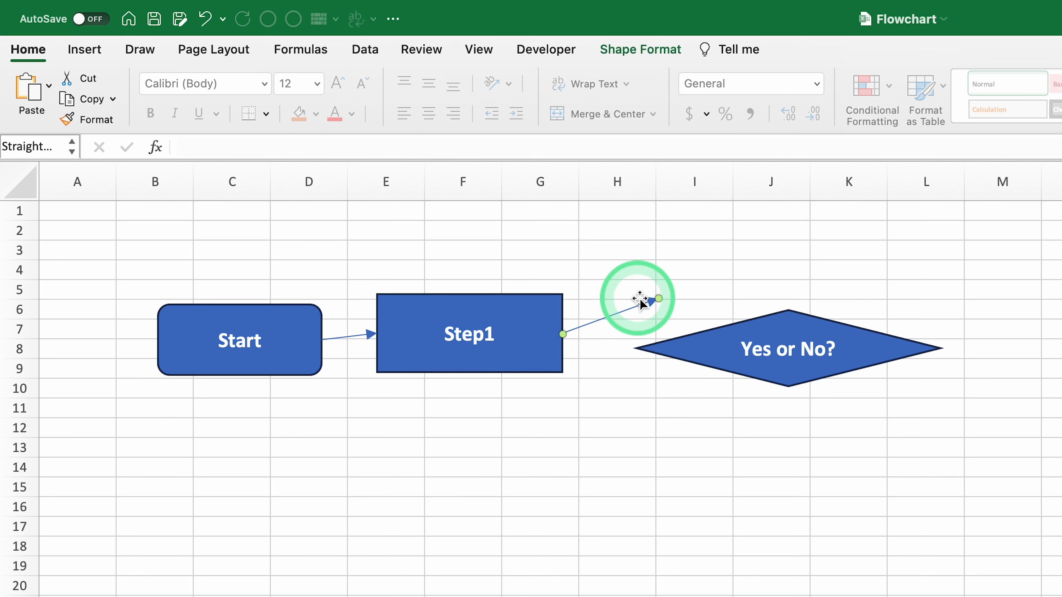
pyautogui.moveTo(655, 300); pyautogui.dragTo(640, 348)
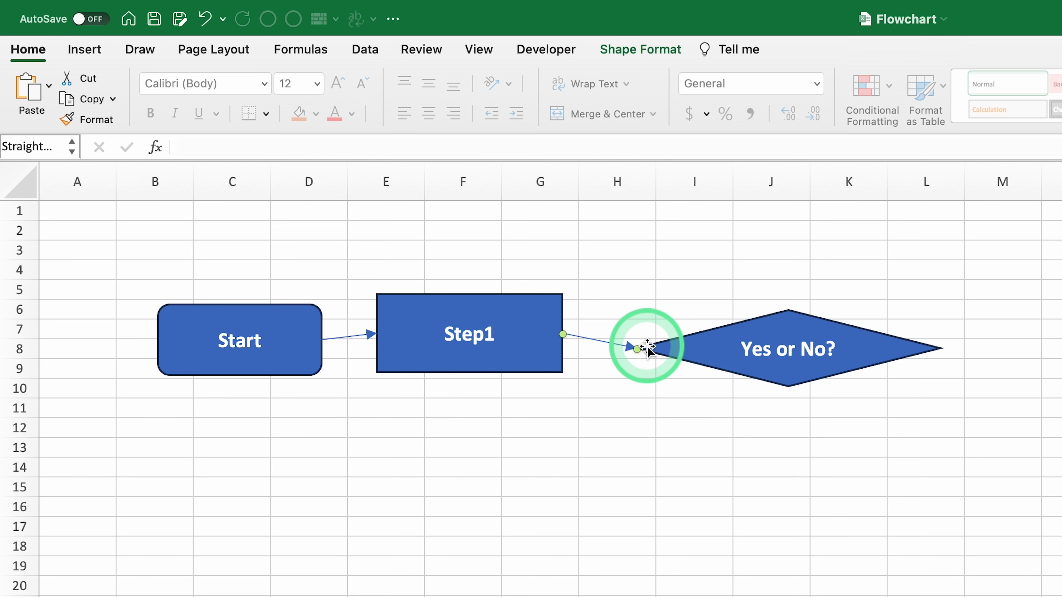
pyautogui.click(790, 319)
pyautogui.moveTo(790, 305); pyautogui.dragTo(791, 310)
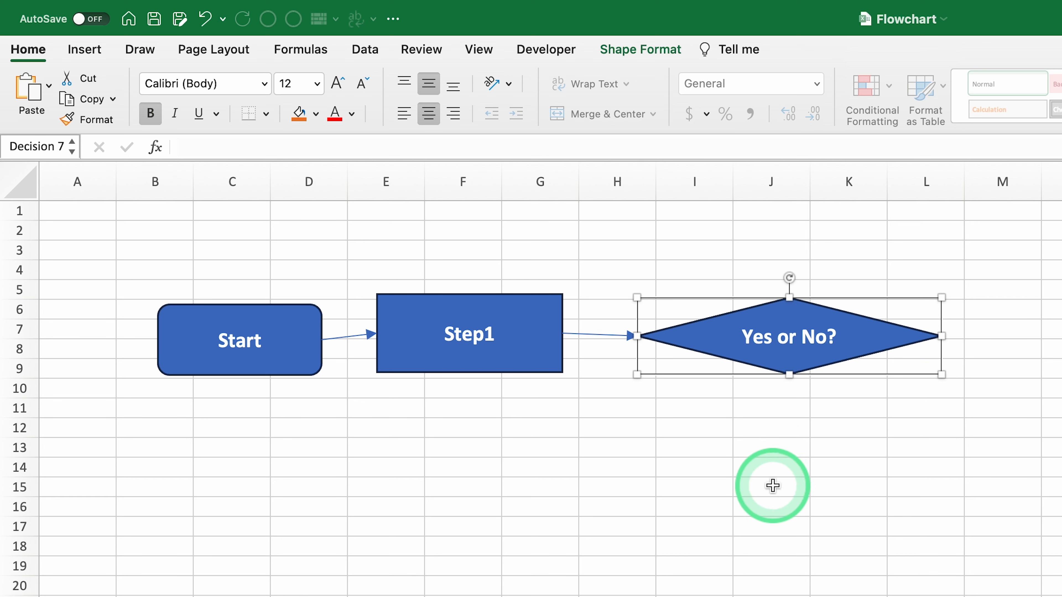
# - Duplicate the Step1 rectangle, place the copy beyond the diamond around columns M to O, and change its text to "Step 2a"
pyautogui.click(547, 339)
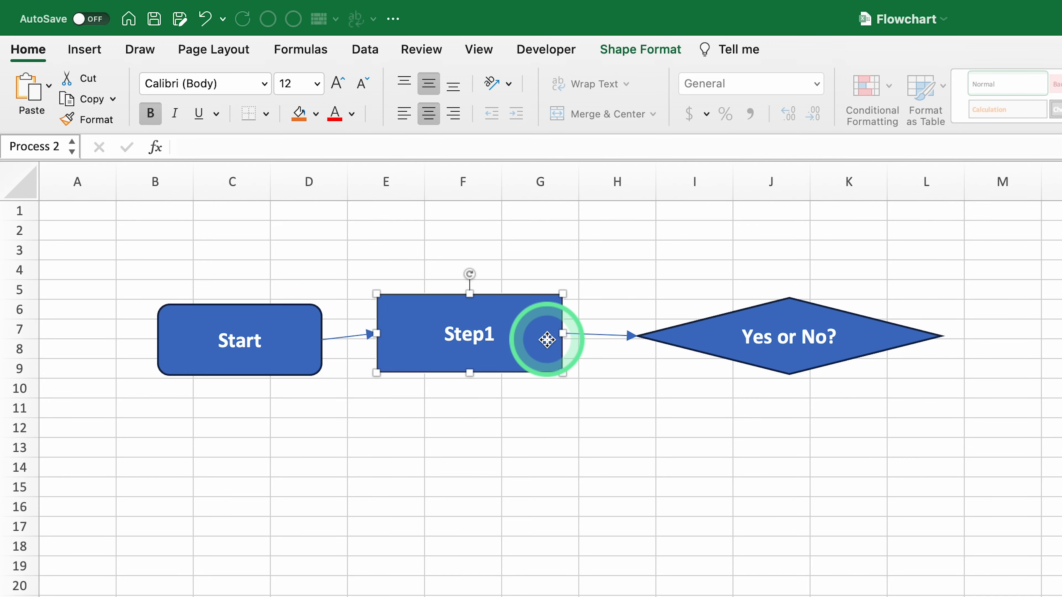
pyautogui.press('super+d')
pyautogui.moveTo(410, 260); pyautogui.dragTo(839, 256)
pyautogui.click(839, 256)
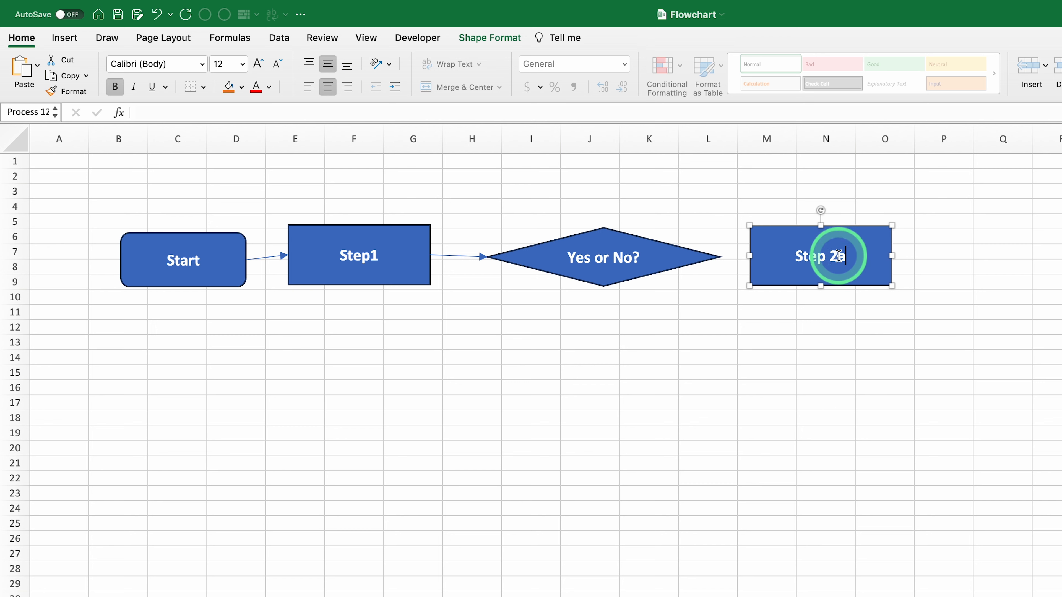
pyautogui.click(848, 357)
# - Duplicate the Step 2a rectangle, place the copy below the diamond around rows 12 to 15, and change its text to "Step 2b"
pyautogui.click(870, 253)
pyautogui.press('super+d')
pyautogui.moveTo(871, 258); pyautogui.dragTo(636, 348)
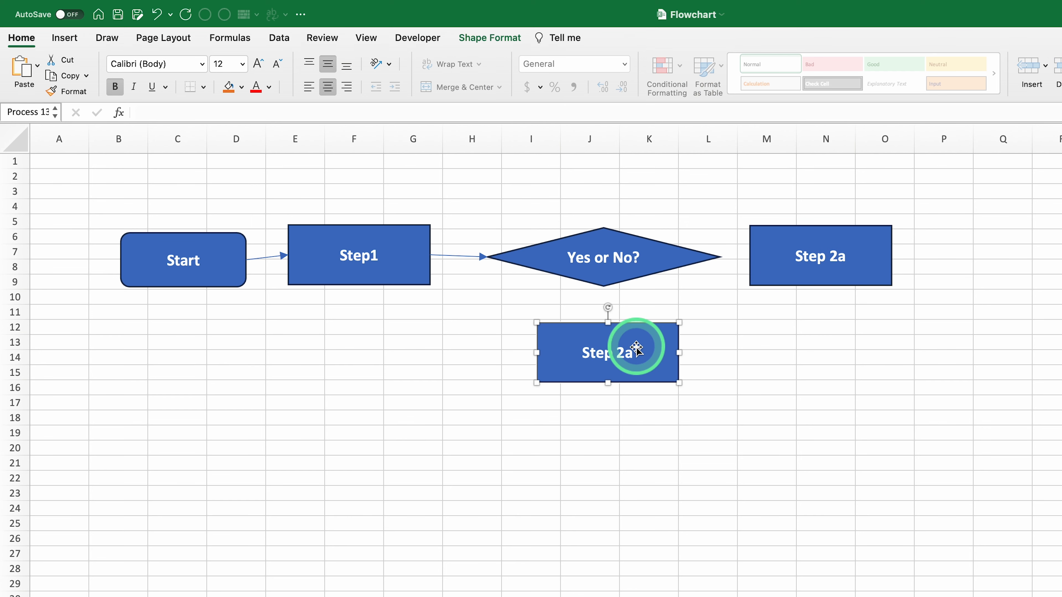
pyautogui.click(644, 353)
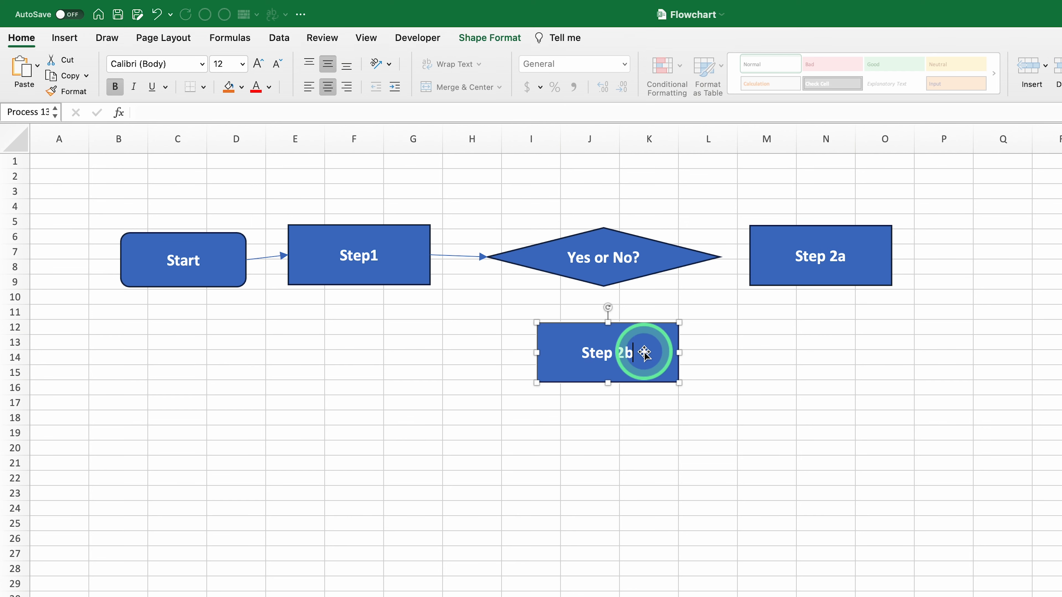
pyautogui.write('b')
pyautogui.click(825, 327)
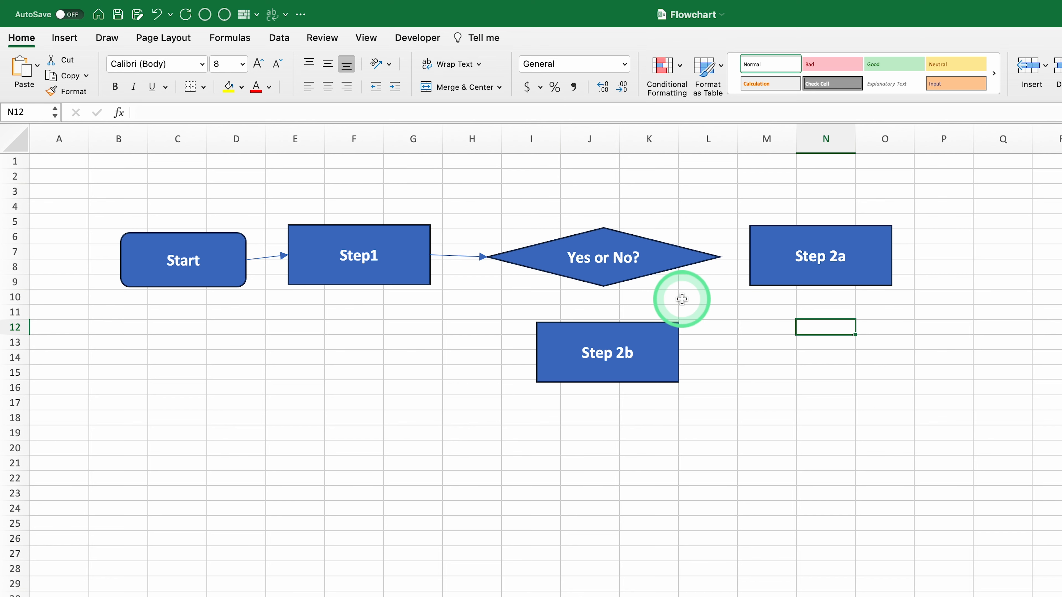
# - Connect the decision diamond's right corner to Step 2a's left side with a straight arrow
pyautogui.click(63, 38)
pyautogui.click(250, 66)
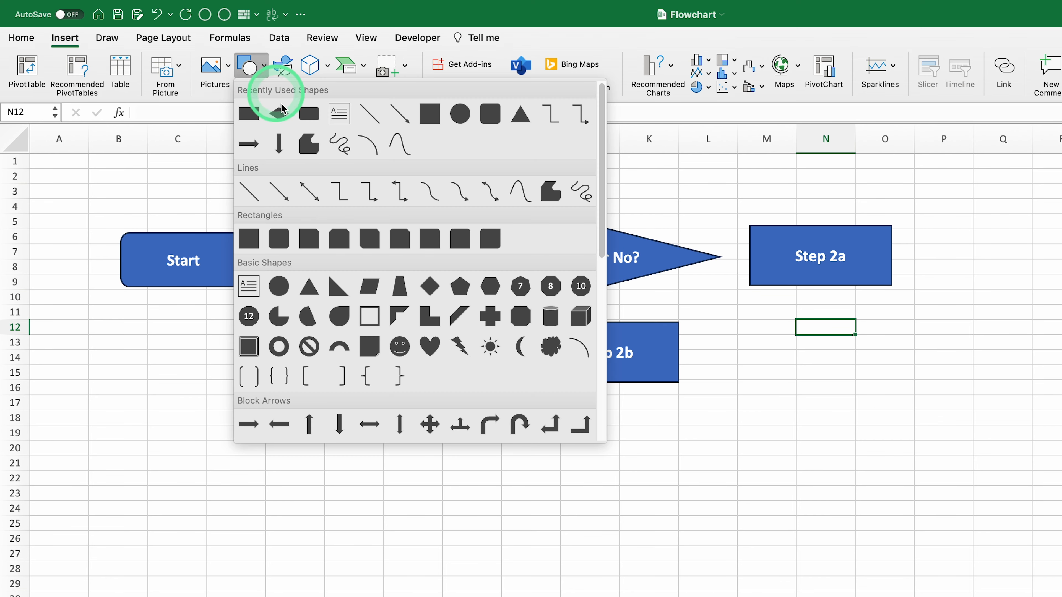
pyautogui.click(279, 190)
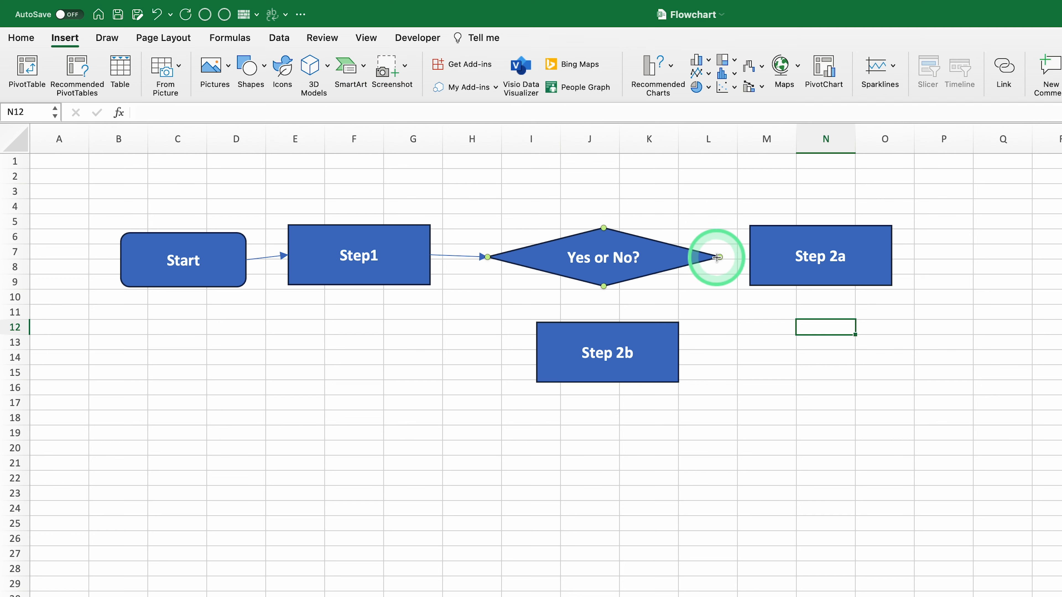
pyautogui.moveTo(720, 257); pyautogui.dragTo(750, 256)
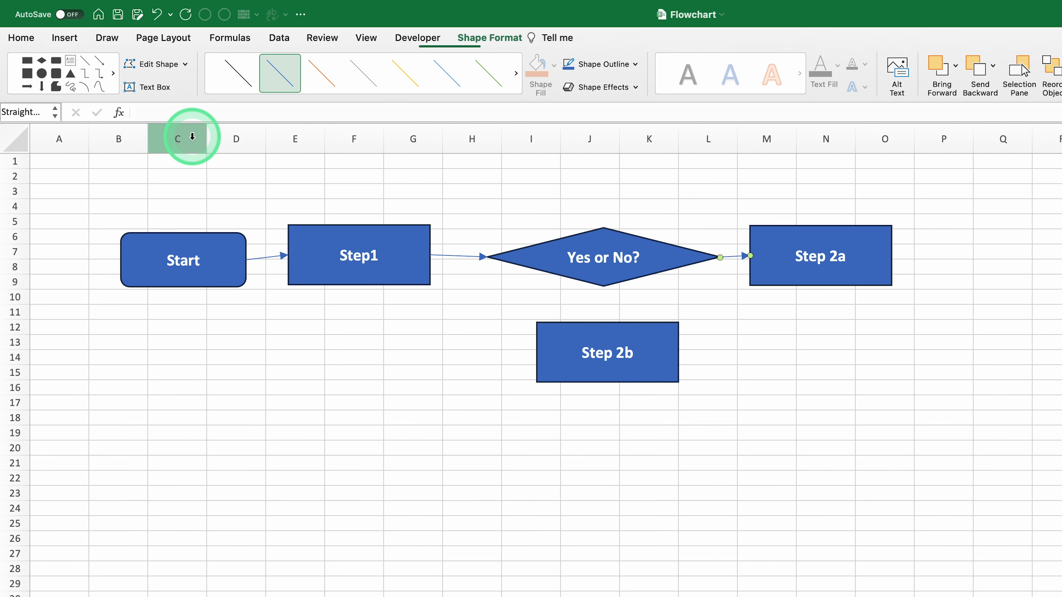
# - Connect the decision diamond's bottom corner to the top of Step 2b with a straight arrow
pyautogui.click(65, 37)
pyautogui.click(233, 88)
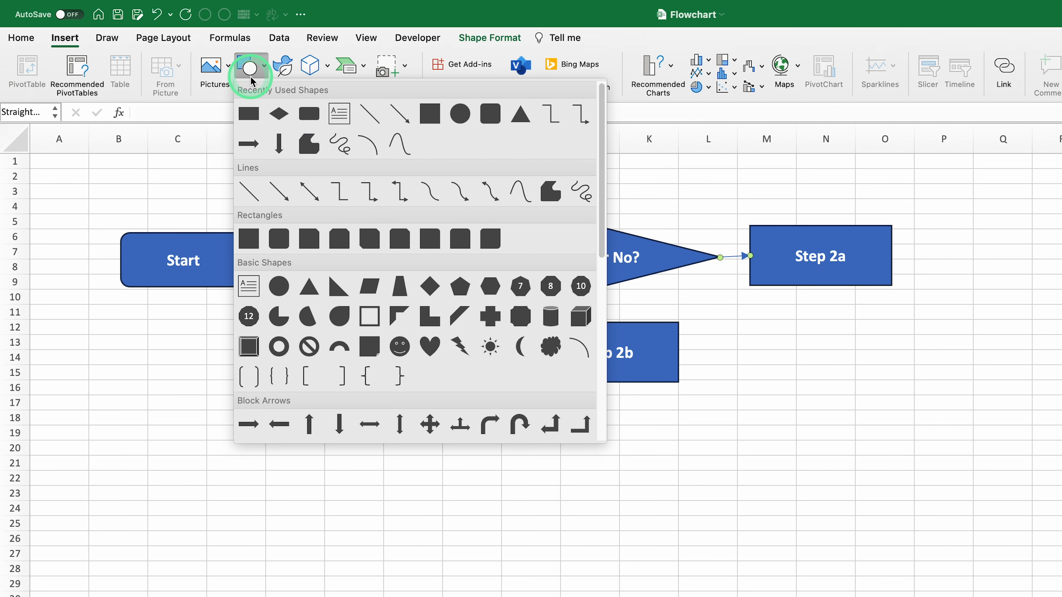
pyautogui.click(279, 190)
pyautogui.moveTo(597, 276)
pyautogui.mouseDown()
pyautogui.moveTo(602, 330)
pyautogui.moveTo(607, 323)
pyautogui.mouseUp()
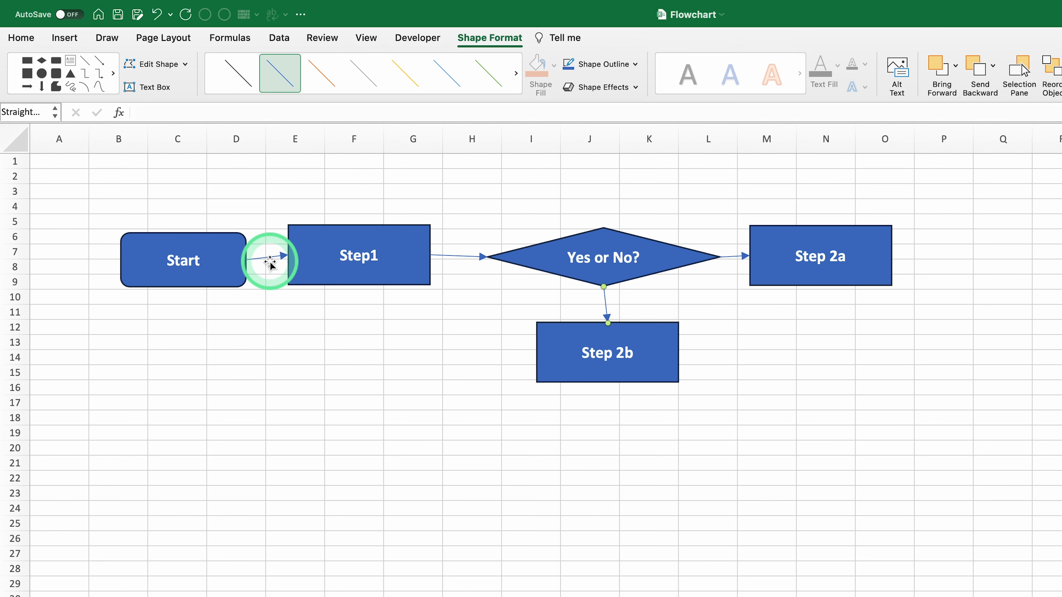
# - Align the Start, Step1, "Yes or No?" and Step 2a shapes to each other with Align Middle
pyautogui.click(221, 253)
pyautogui.keyDown('shift'); pyautogui.click(358, 251); pyautogui.keyUp('shift')
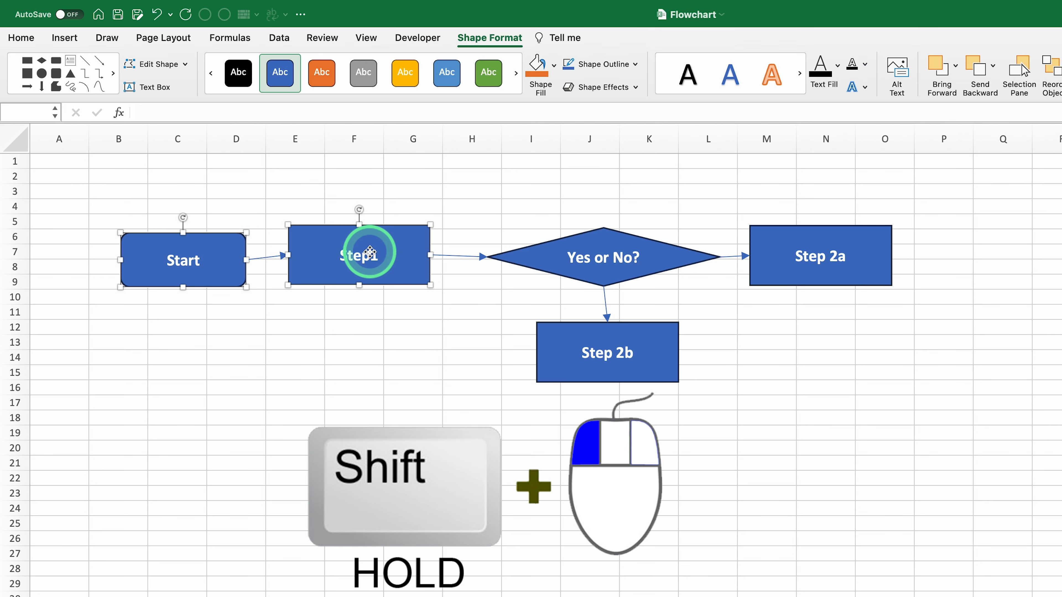
pyautogui.keyDown('shift'); pyautogui.click(575, 238); pyautogui.keyUp('shift')
pyautogui.keyDown('shift'); pyautogui.click(844, 244); pyautogui.keyUp('shift')
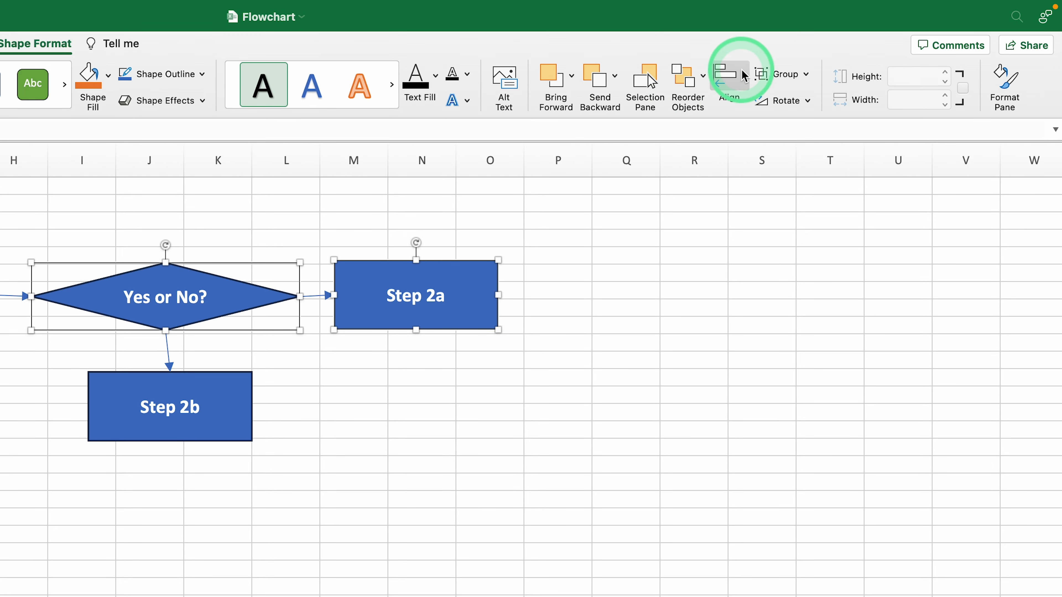
pyautogui.click(747, 78)
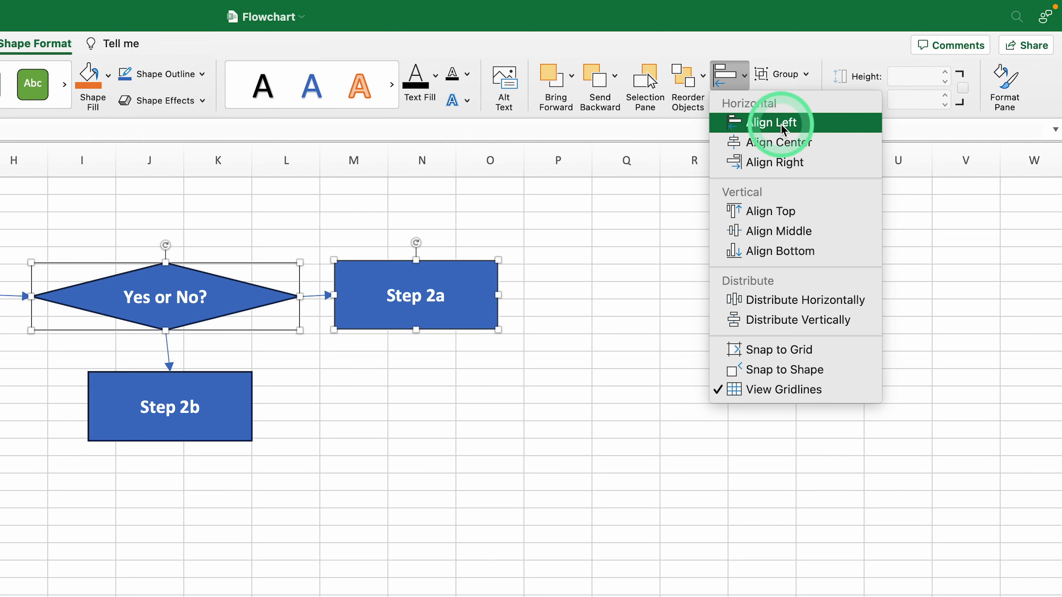
pyautogui.click(773, 235)
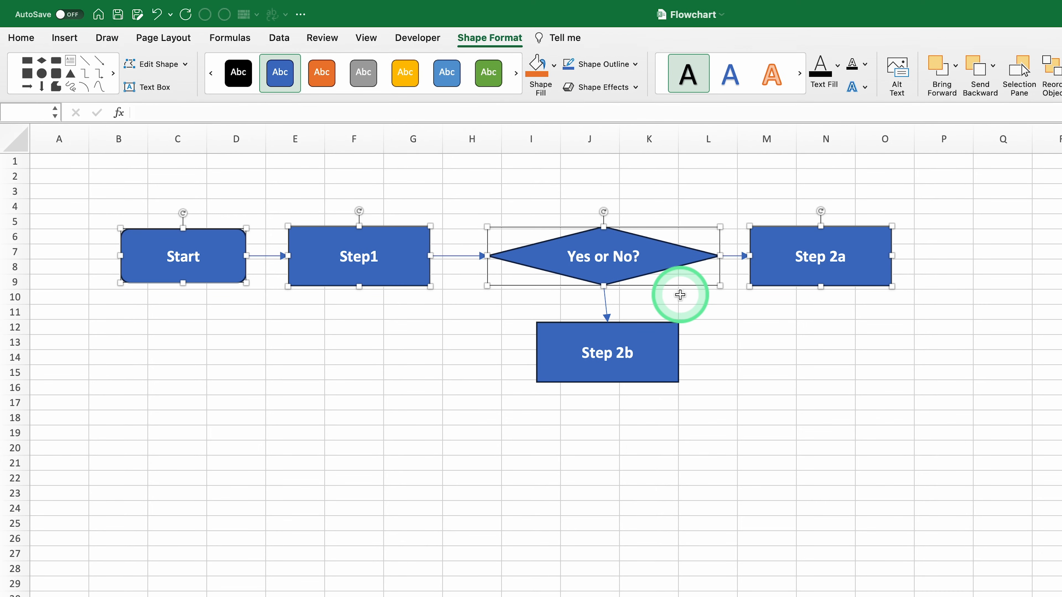
pyautogui.click(686, 312)
# - Align the "Yes or No?" diamond and the Step 2b rectangle horizontally with Align Center
pyautogui.click(647, 250)
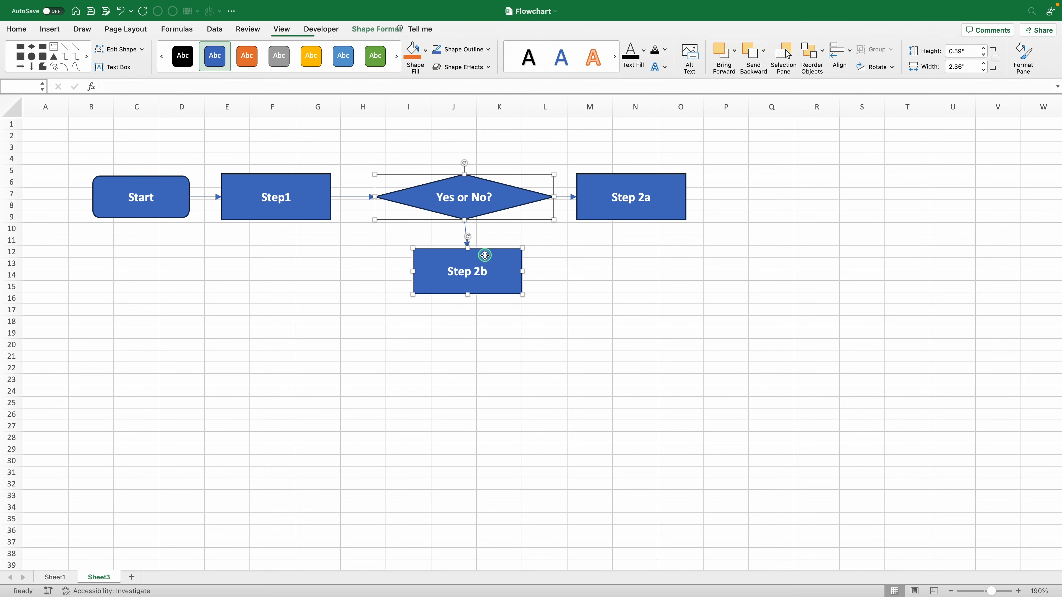
pyautogui.keyDown('shift'); pyautogui.click(502, 264); pyautogui.keyUp('shift')
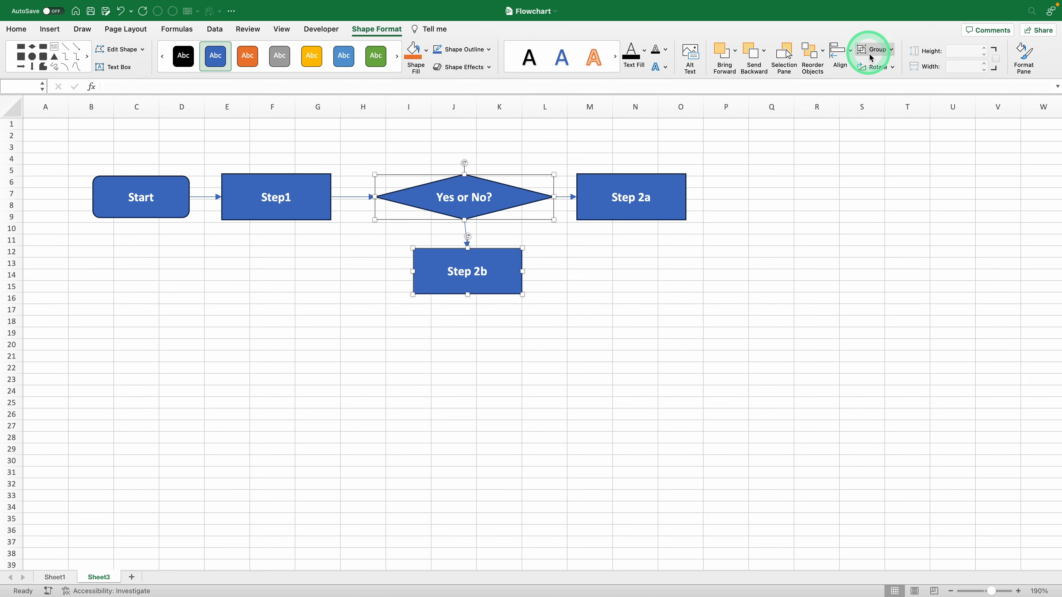
pyautogui.click(842, 56)
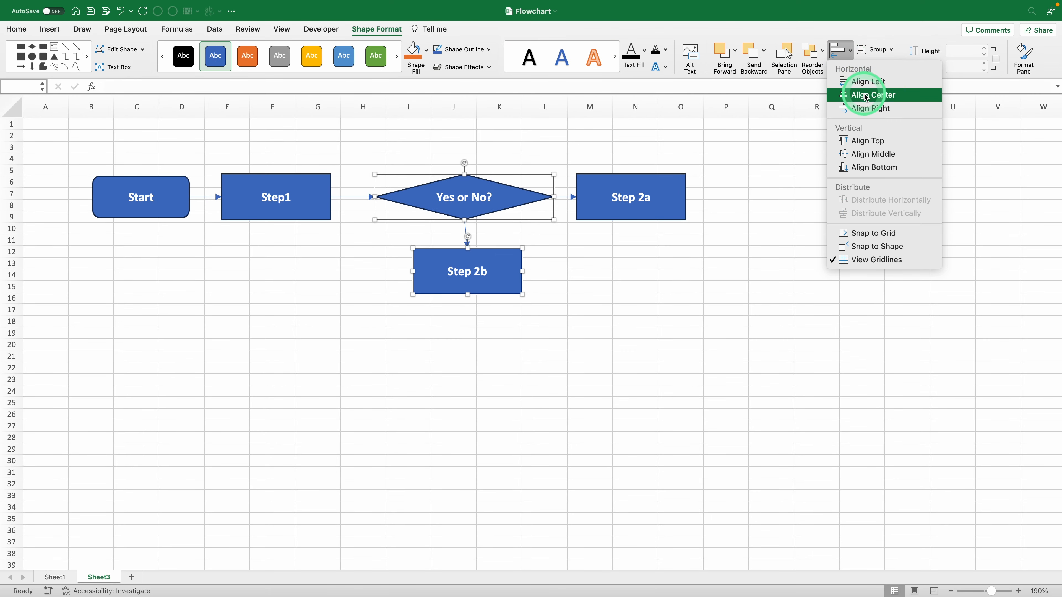
pyautogui.click(855, 95)
pyautogui.click(644, 289)
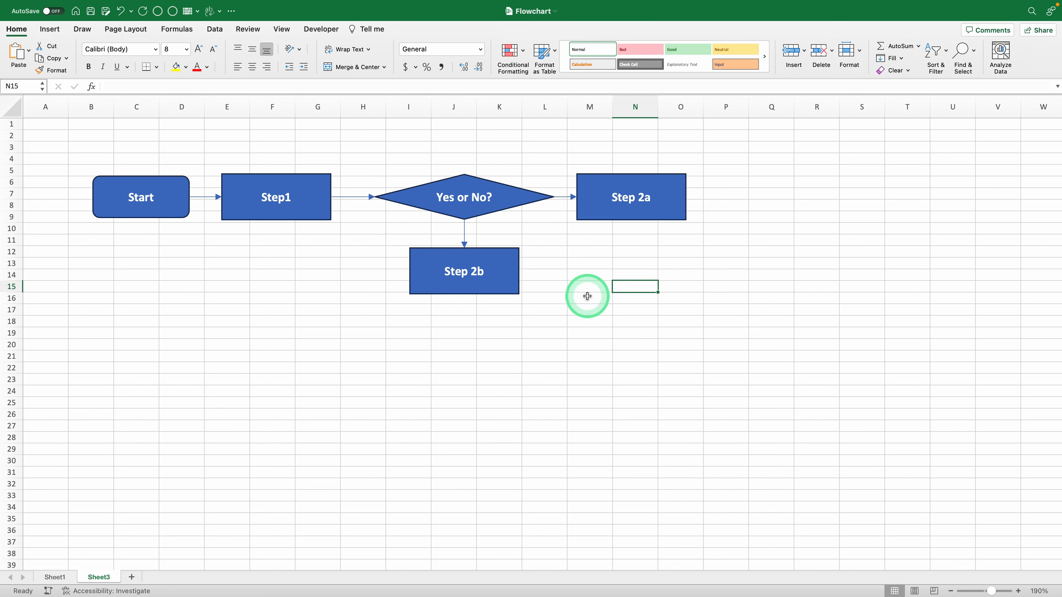
# - Set the height of Step1, the "Yes or No?" diamond, Step 2a and Step 2b to 0.55", matching the Start shape
pyautogui.click(169, 209)
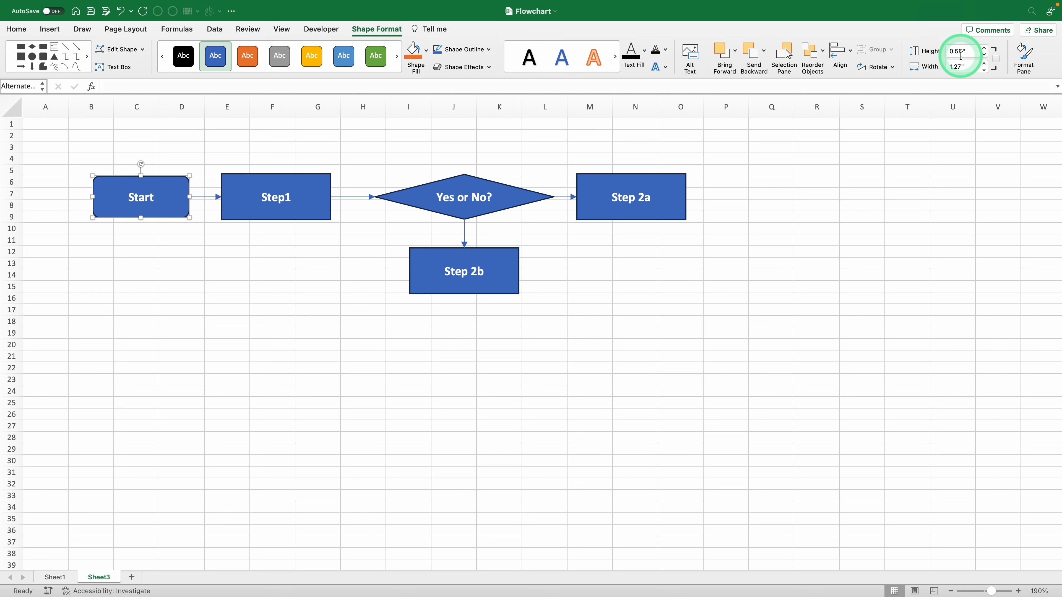
pyautogui.click(297, 190)
pyautogui.click(957, 52)
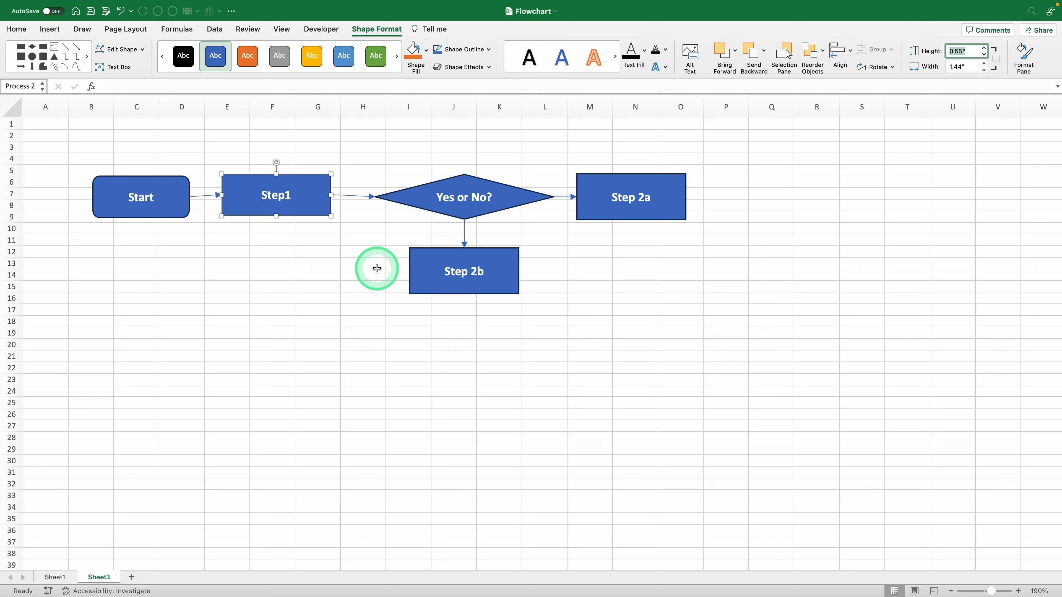
pyautogui.click(450, 197)
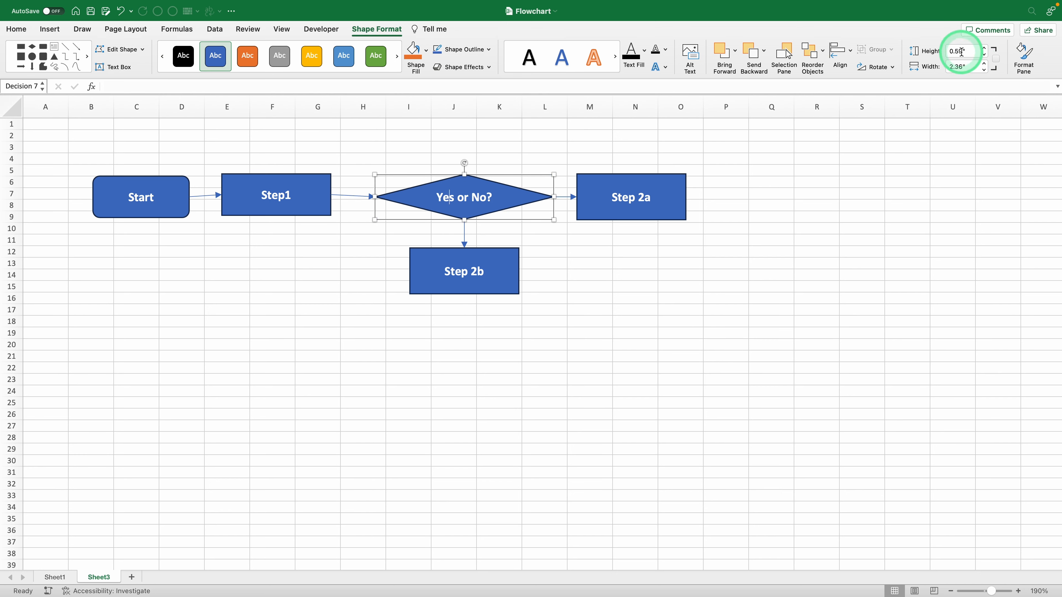
pyautogui.write('5')
pyautogui.press('Return')
pyautogui.click(611, 197)
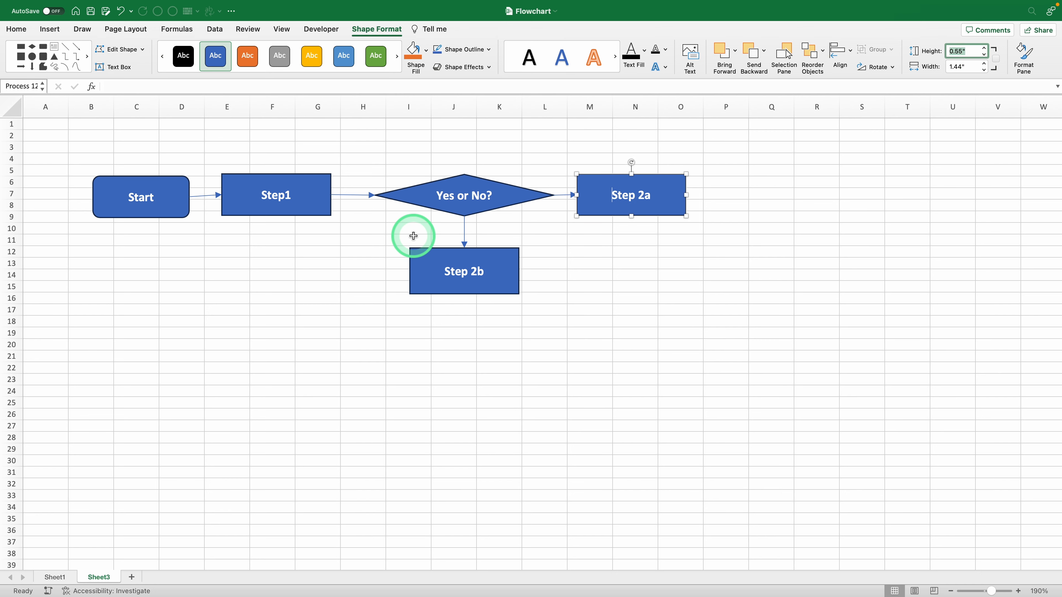
pyautogui.click(446, 260)
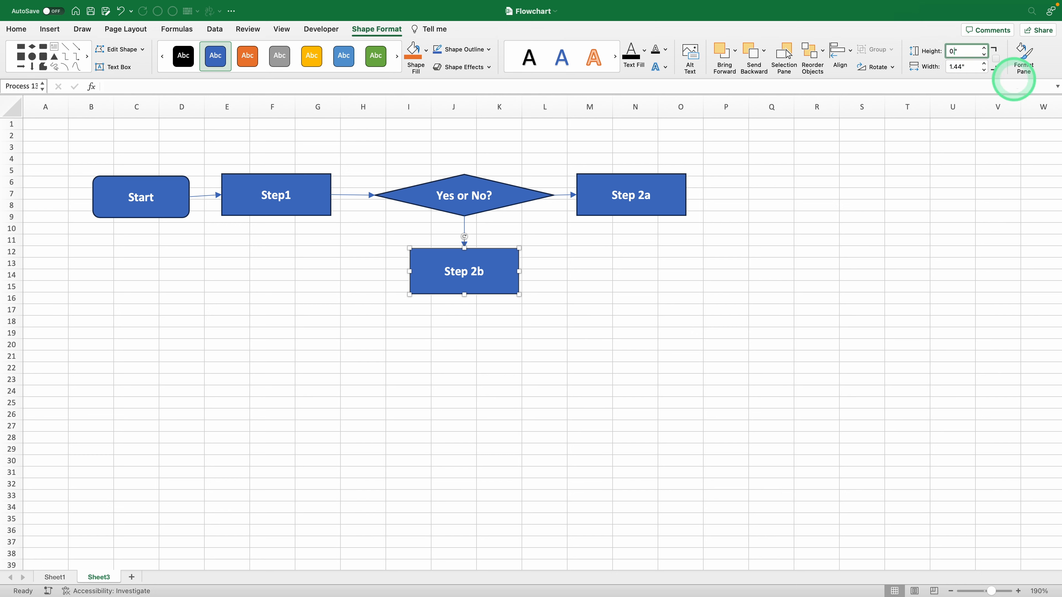
# - Check the Start shape's width and select the Step1 rectangle
pyautogui.click(179, 193)
pyautogui.click(268, 194)
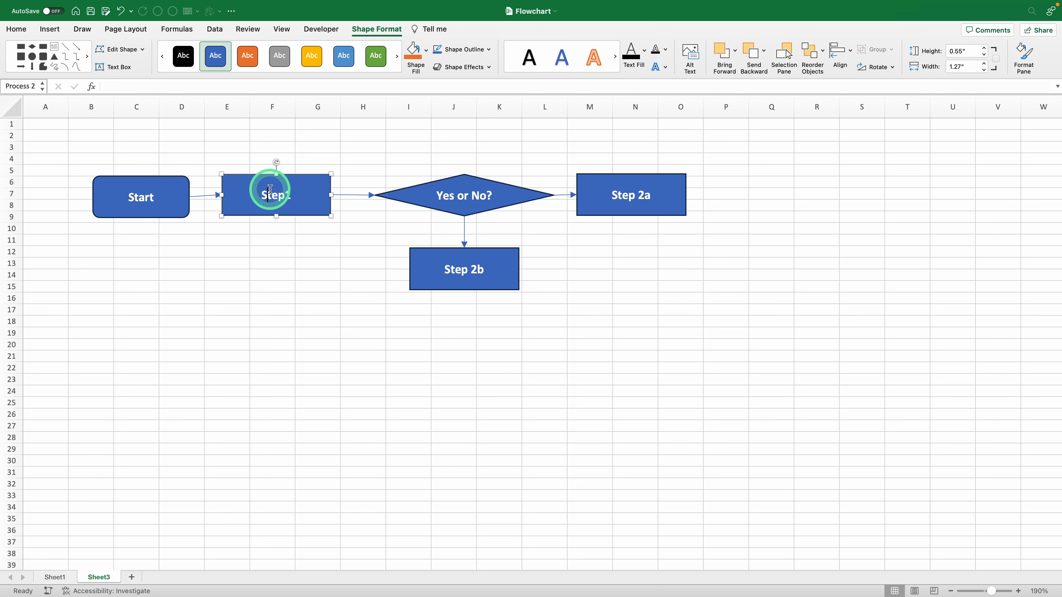